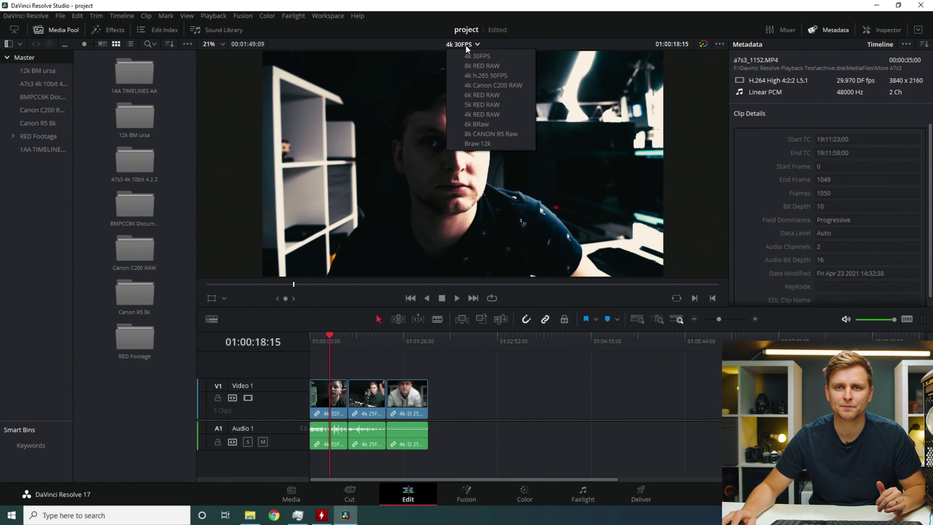
left_click(323, 335)
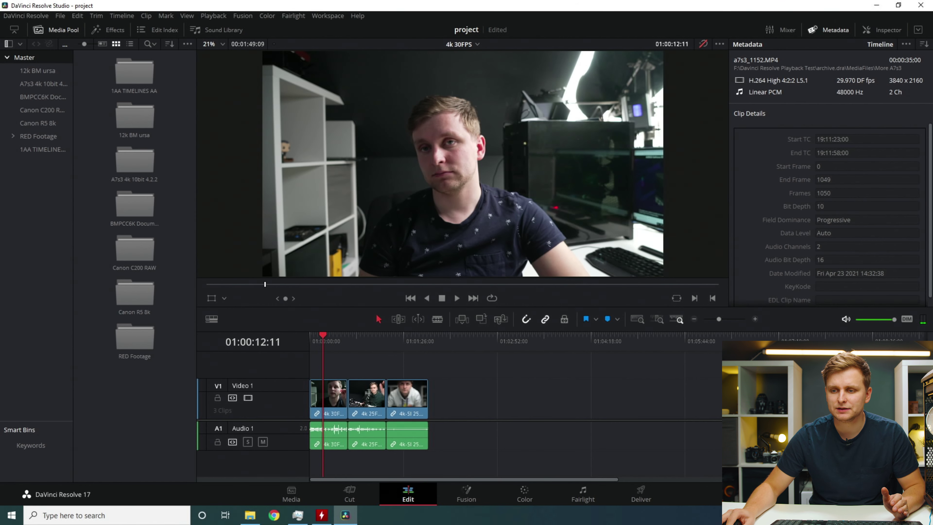
key("shift+9")
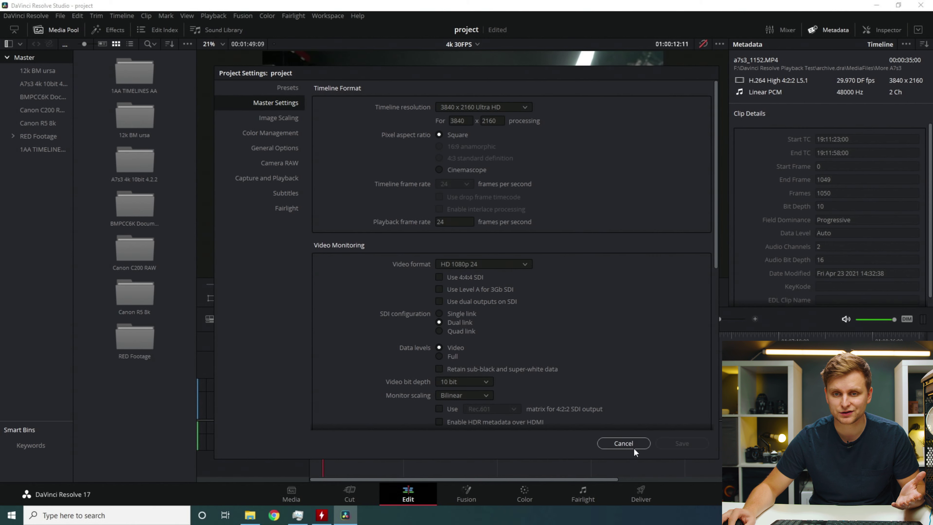
left_click(623, 443)
left_click(213, 16)
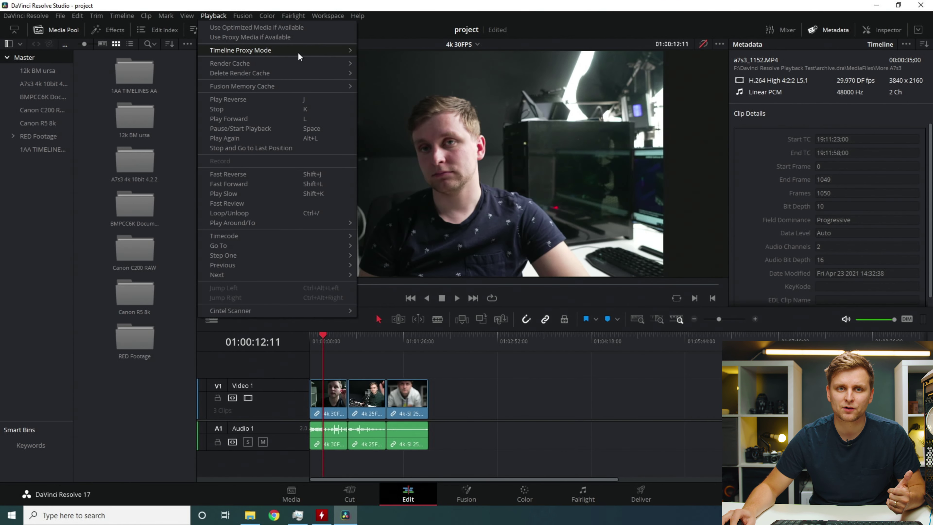
mouse_move(298, 54)
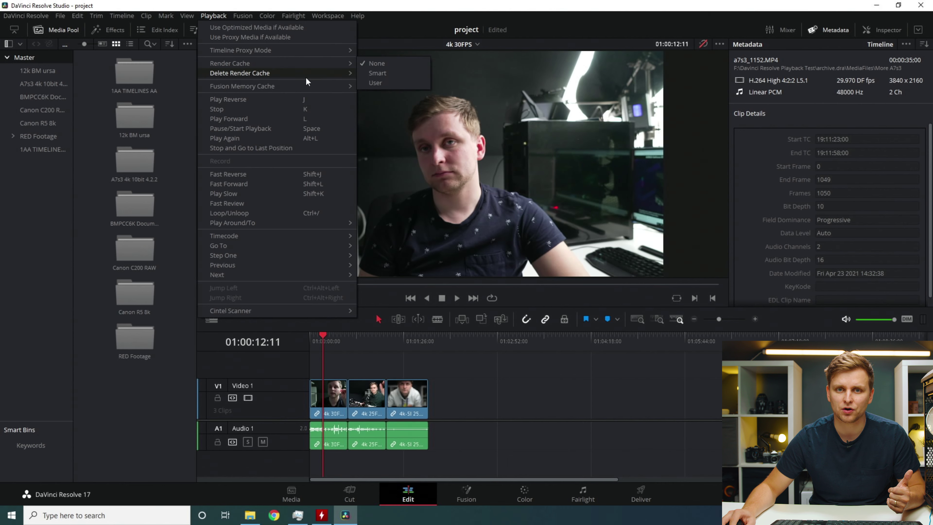
left_click(521, 389)
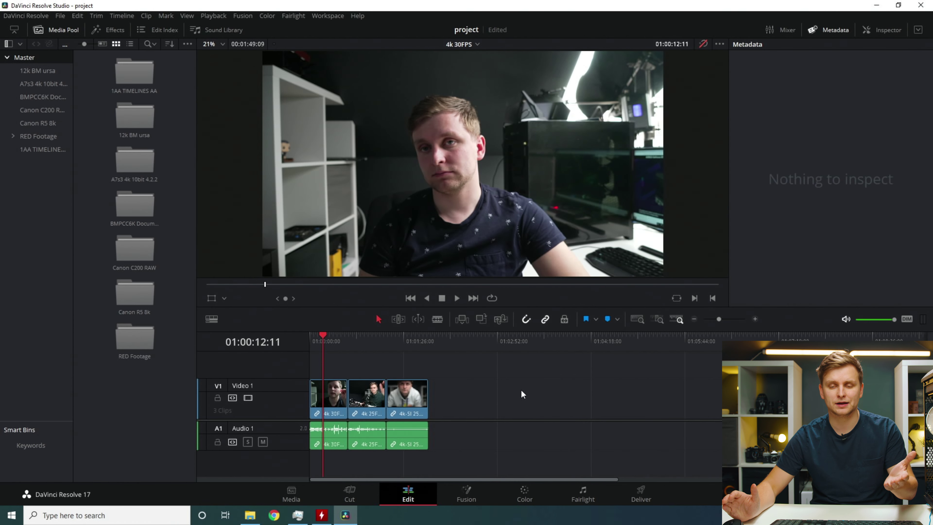
left_click(12, 16)
left_click(27, 31)
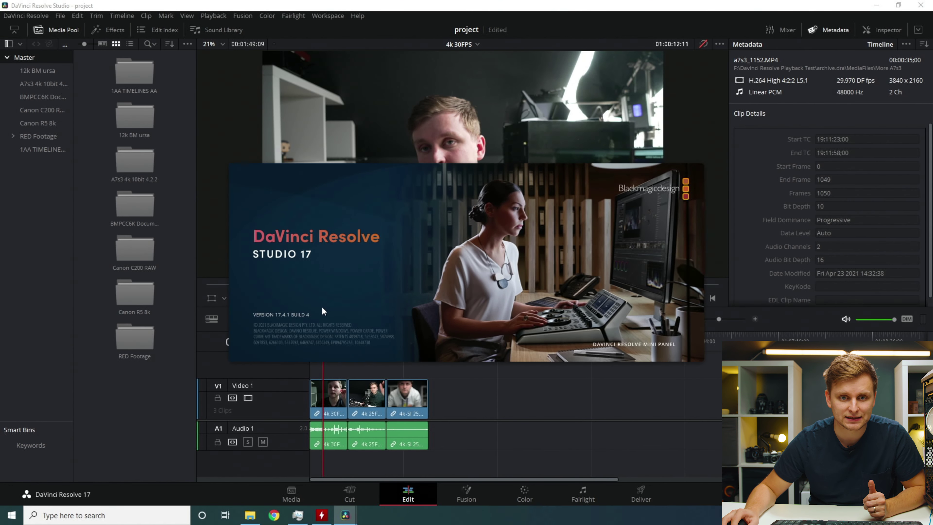
left_click(532, 408)
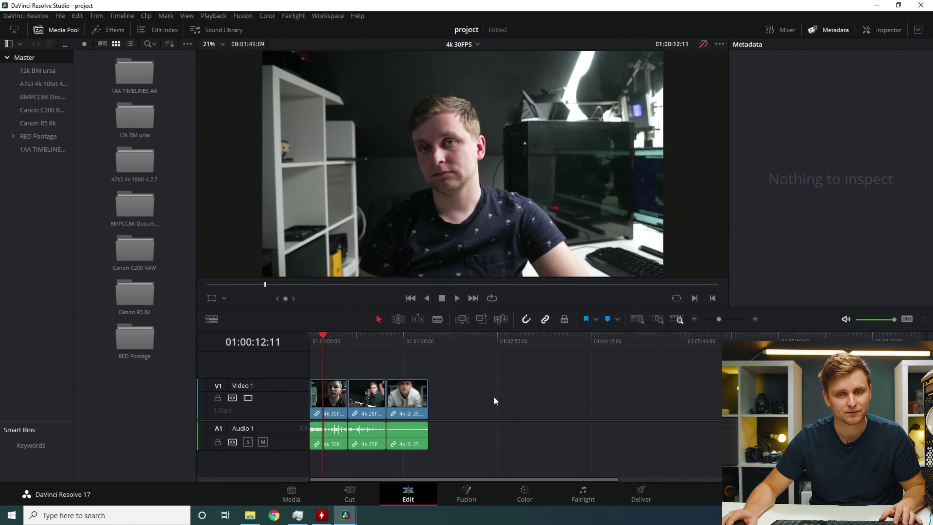
Step: Scrub through the first and second 4K clips, showing the first clip's details
left_click_drag(323, 336, 368, 369)
left_click(331, 402)
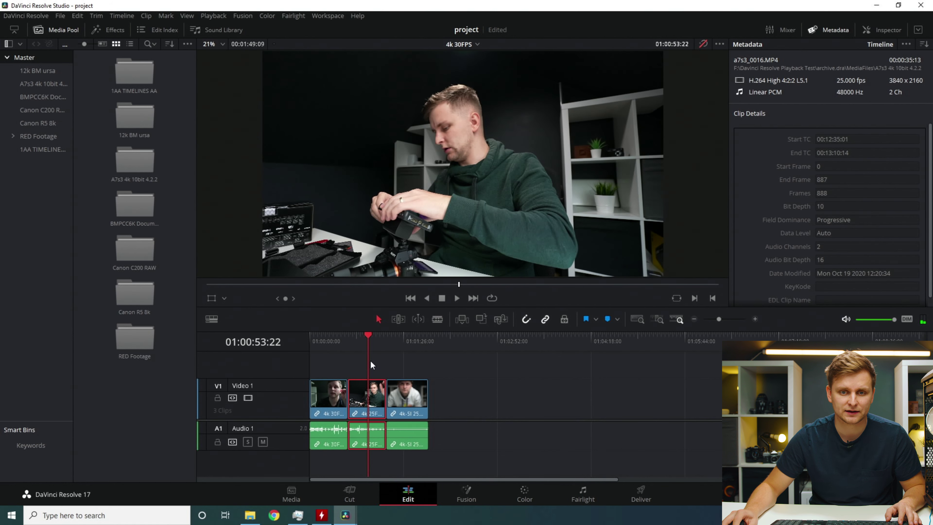
left_click_drag(360, 336, 386, 348)
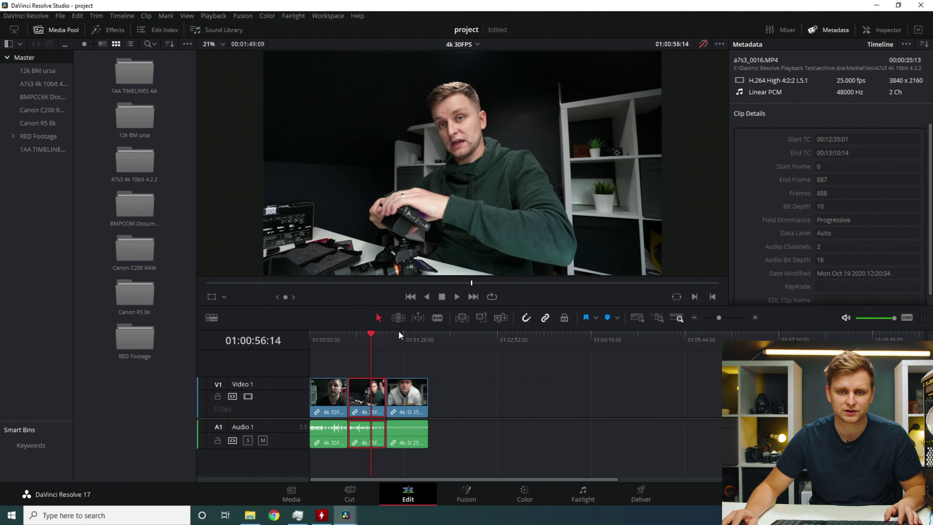
Step: Scrub the third clip from 01:01:23:08, view its metadata, and zoom the timeline in
left_click(399, 333)
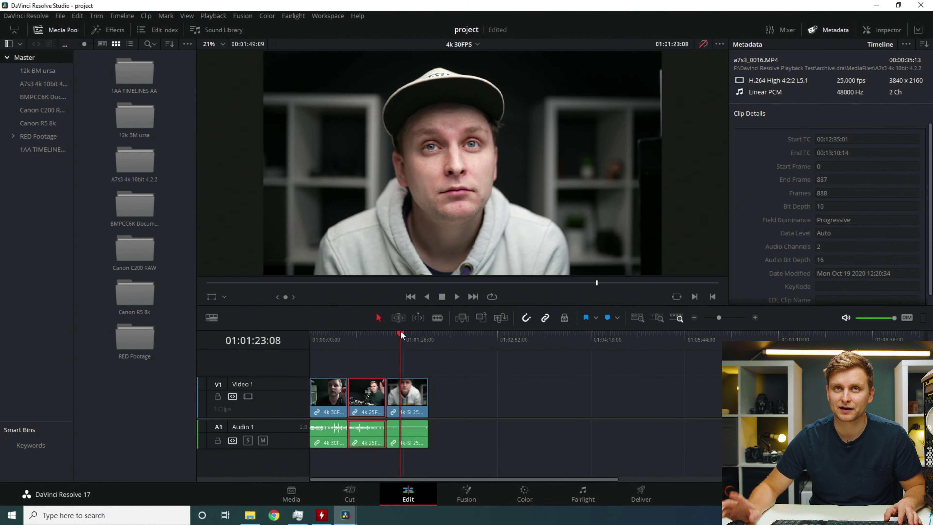
left_click_drag(400, 332, 408, 371)
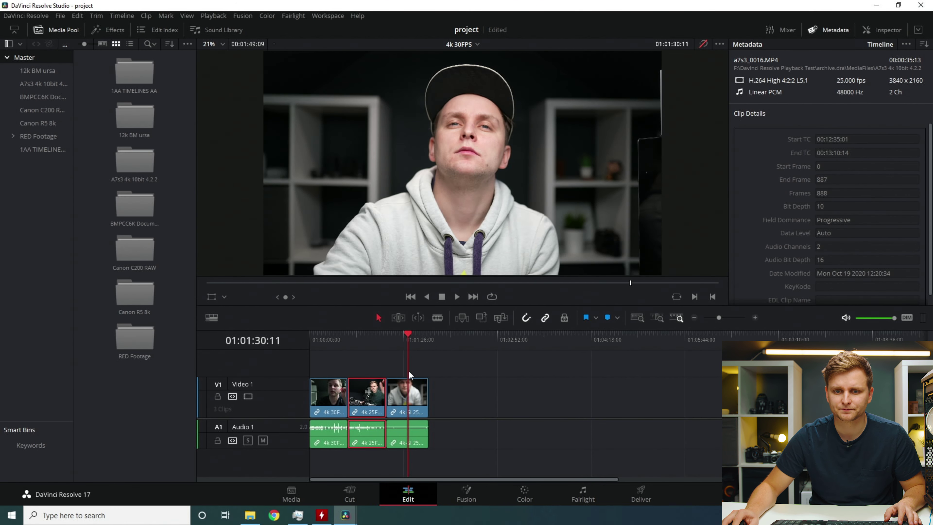
left_click(412, 388)
mouse_move(407, 331)
left_mouse_down()
mouse_move(400, 341)
mouse_move(390, 332)
mouse_move(401, 332)
left_mouse_up()
key("ctrl+equal")
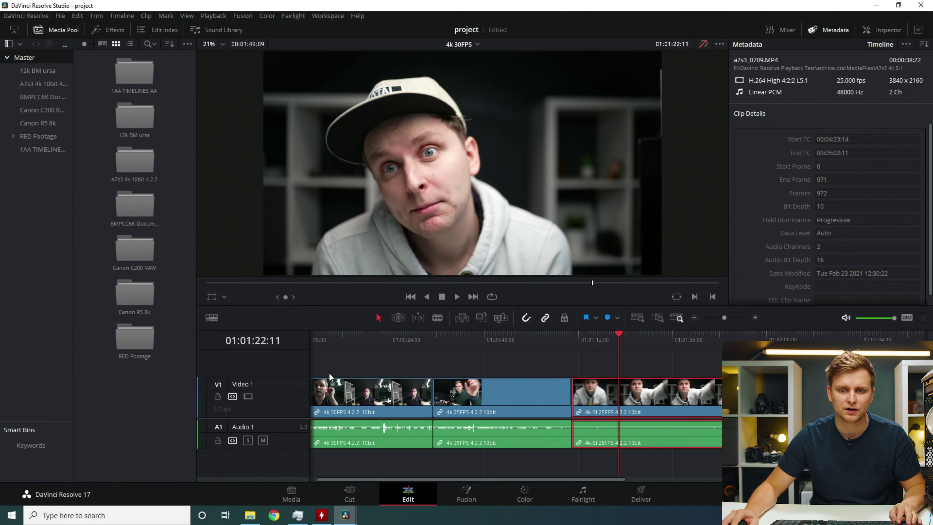
left_click(594, 334)
mouse_move(595, 336)
left_mouse_down()
mouse_move(721, 335)
mouse_move(597, 351)
left_mouse_up()
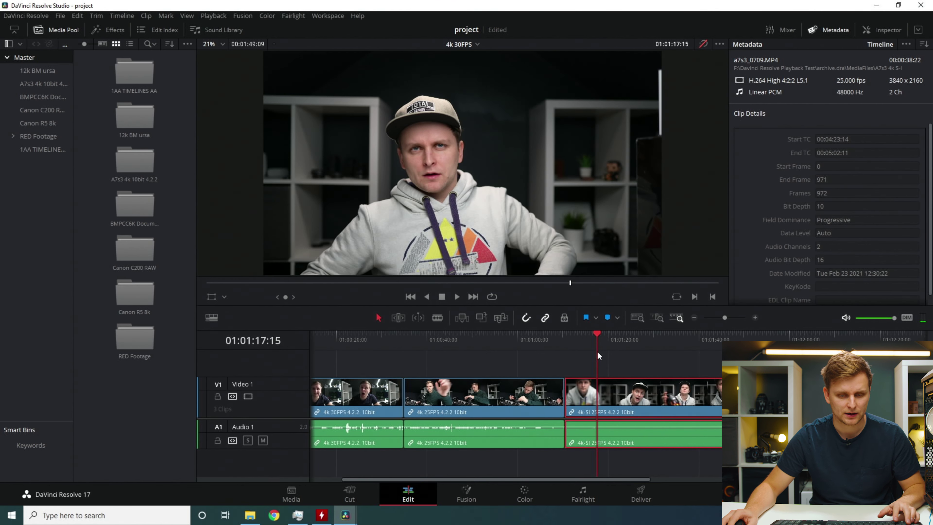
Step: Play the timeline in real time from 01:01:01:02, stop, and open the Color page
left_click_drag(376, 331, 422, 333)
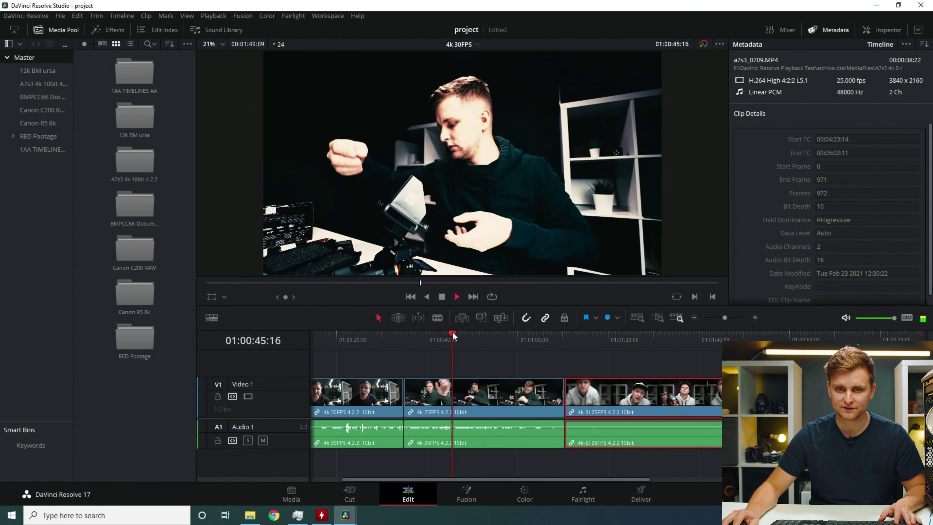
left_click_drag(471, 332, 575, 343)
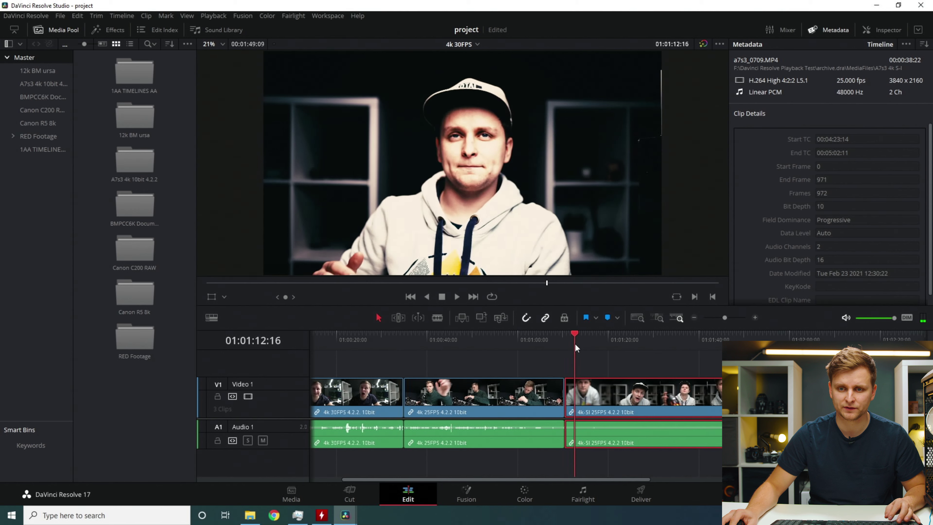
key("space")
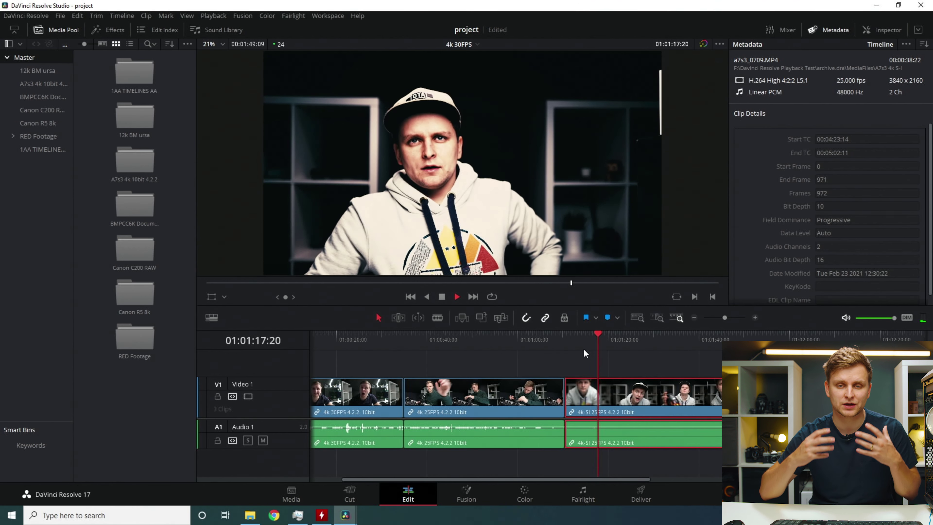
key("space")
key("shift+6")
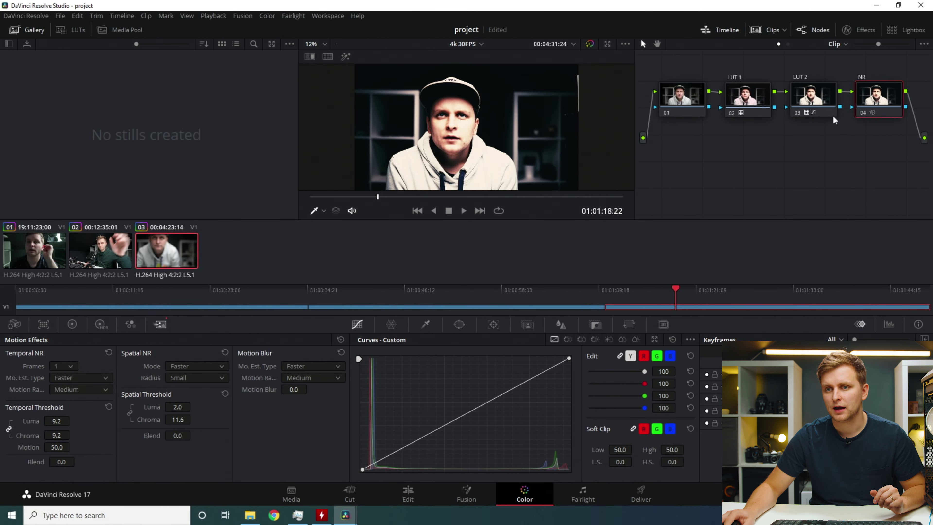
Step: Inspect the LUT 2 node and correction node 01's curve, then leave the Color page
left_click(821, 94)
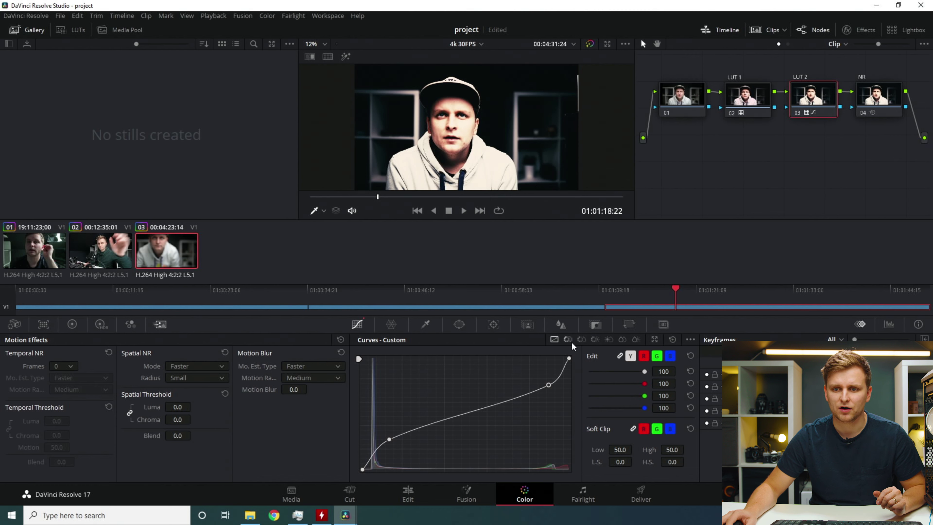
left_click(684, 101)
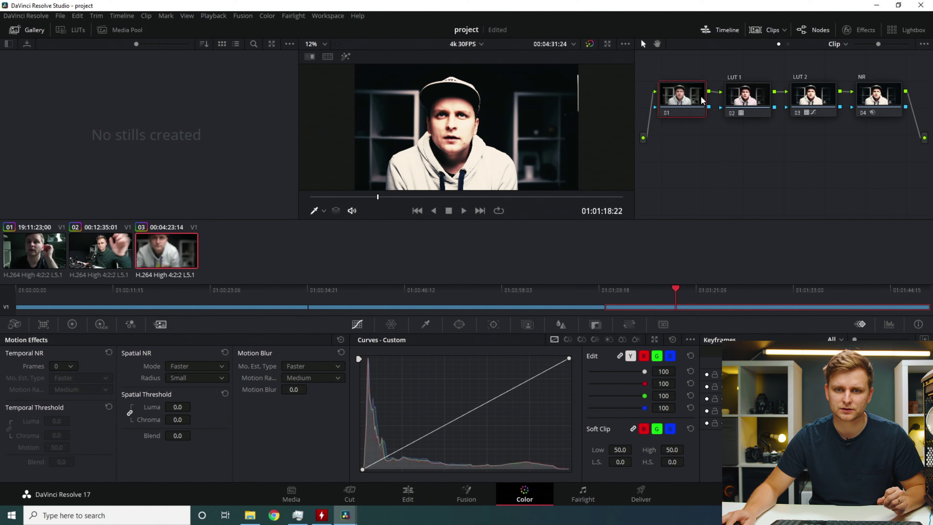
left_click(351, 495)
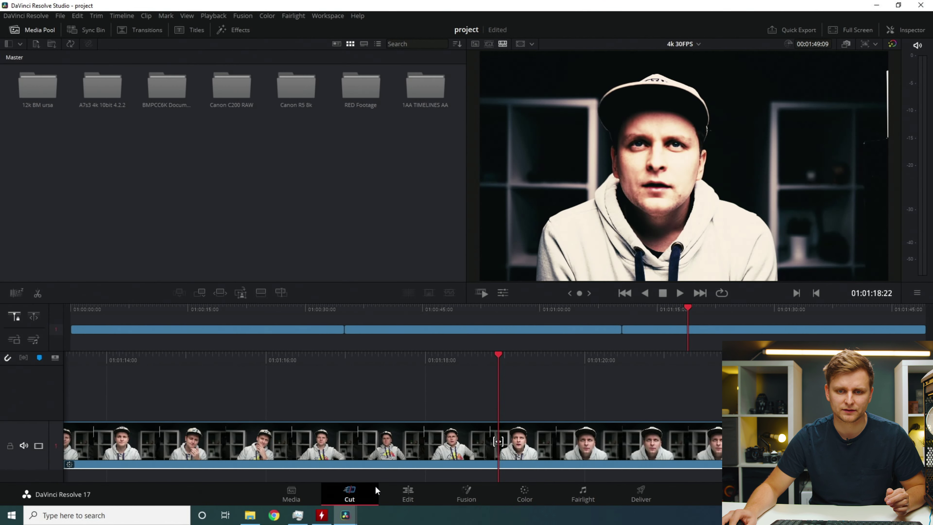
Step: Back on the Edit page, scrub the third clip and check CPU load in Task Manager
left_click(408, 494)
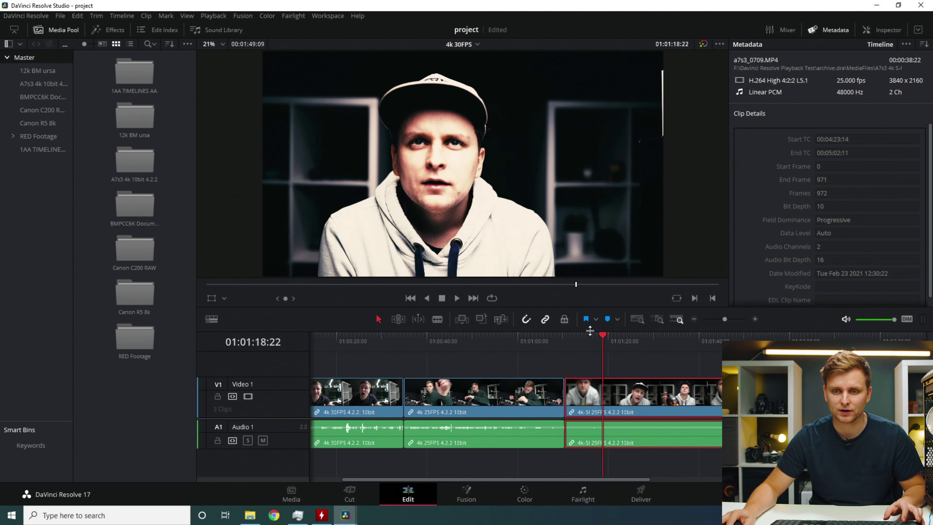
left_click_drag(599, 329, 618, 377)
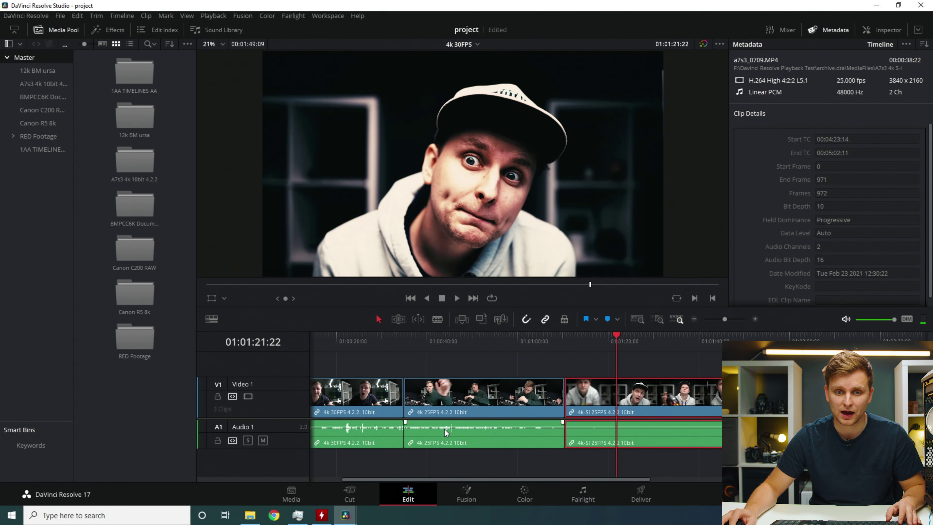
left_click(295, 516)
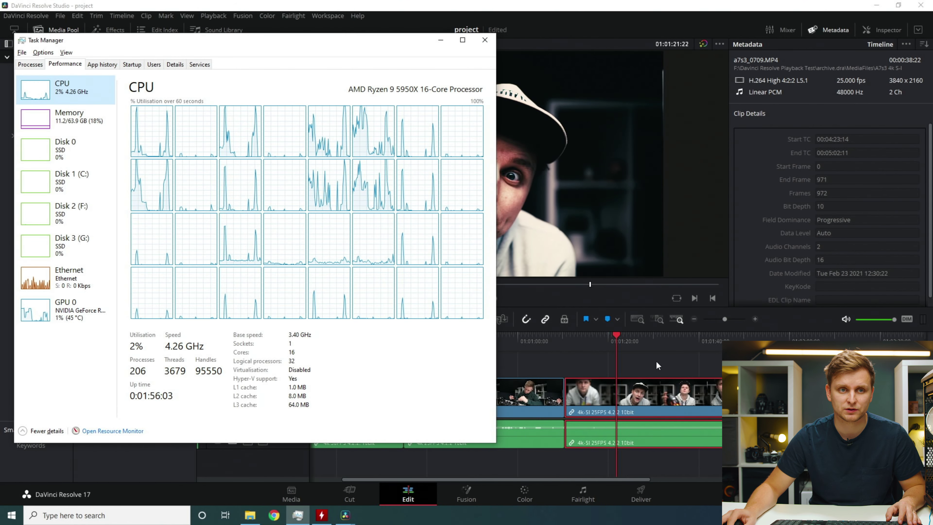
Step: Switch Resolve to the 4k 60FPS timeline from the timeline list
left_click(630, 364)
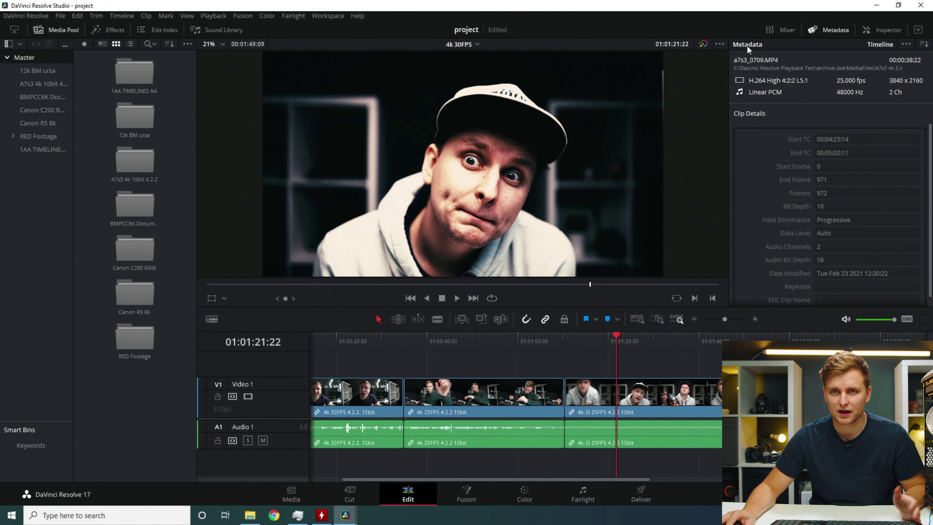
left_click(463, 45)
left_click(463, 70)
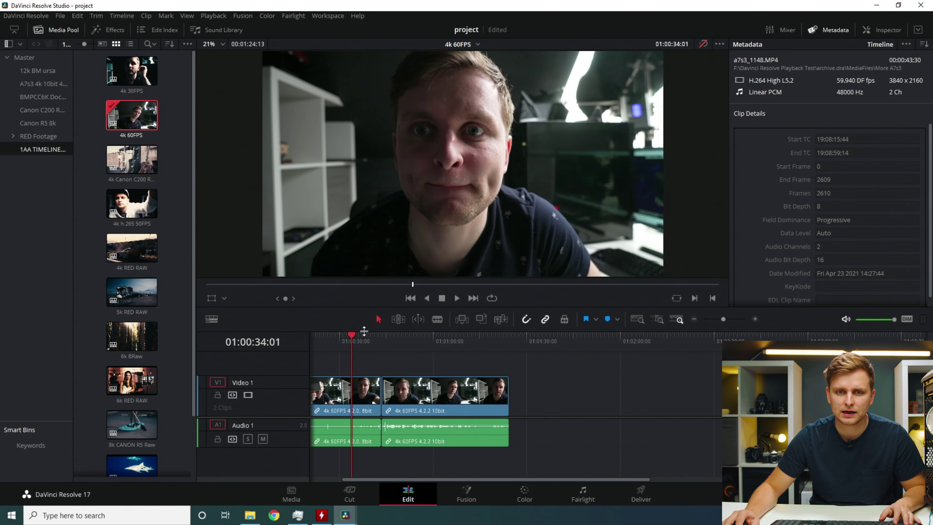
Step: Fit both 60FPS clips to the timeline width and play from 01:00:05:18
left_click_drag(349, 329, 337, 337)
left_click(349, 389)
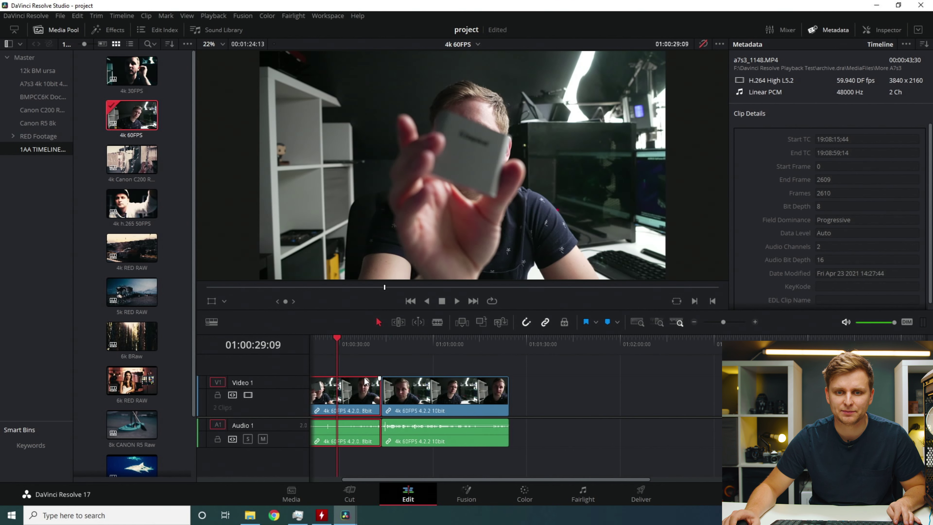
key("shift+z")
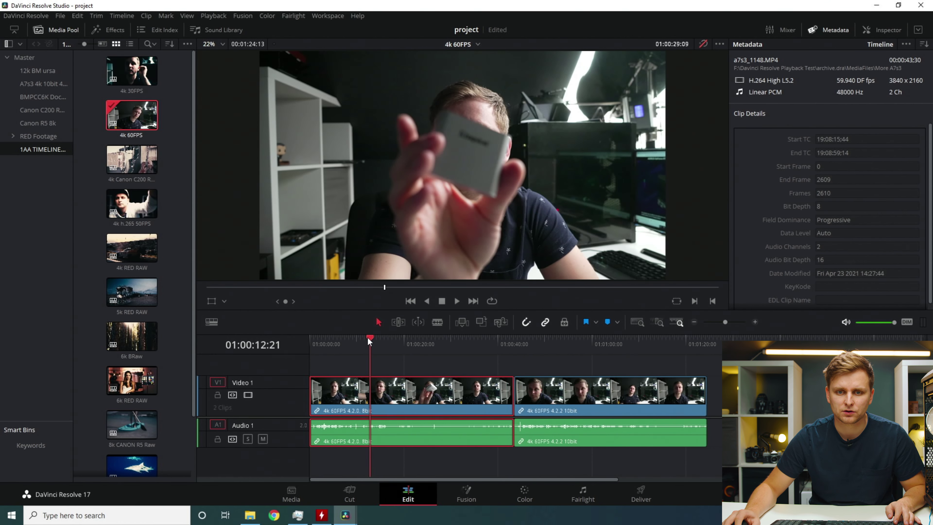
left_click_drag(368, 339, 448, 362)
key("space")
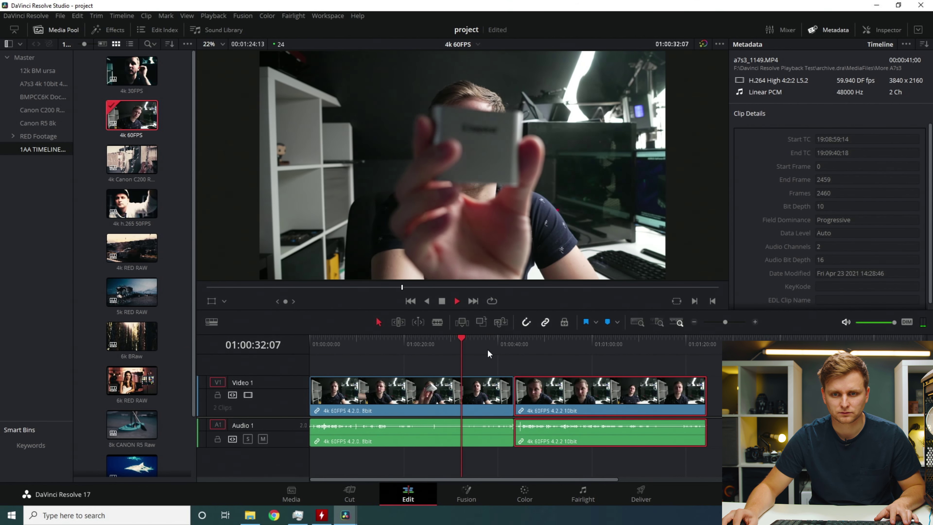
Step: Jump ahead to about 01:00:37, check CPU load in Task Manager, then advance to 01:01:09:12
left_click(488, 348)
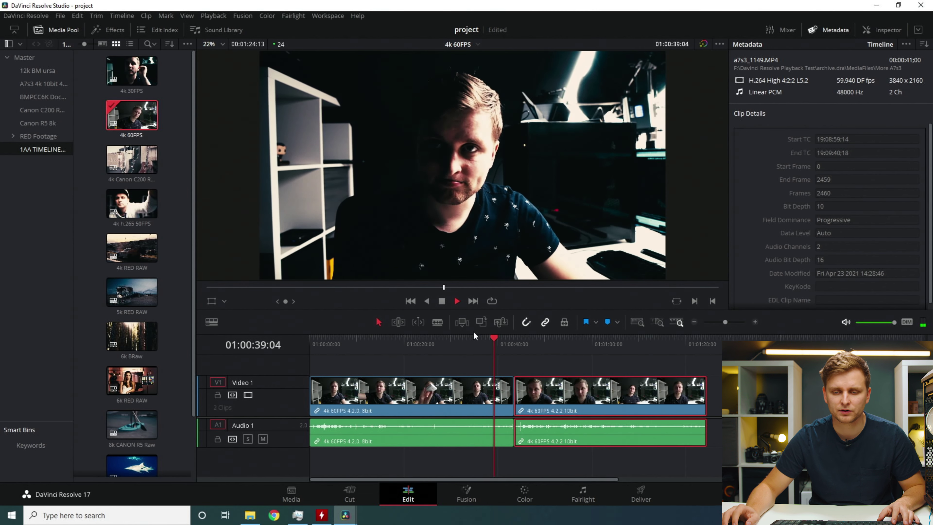
key("alt+Tab")
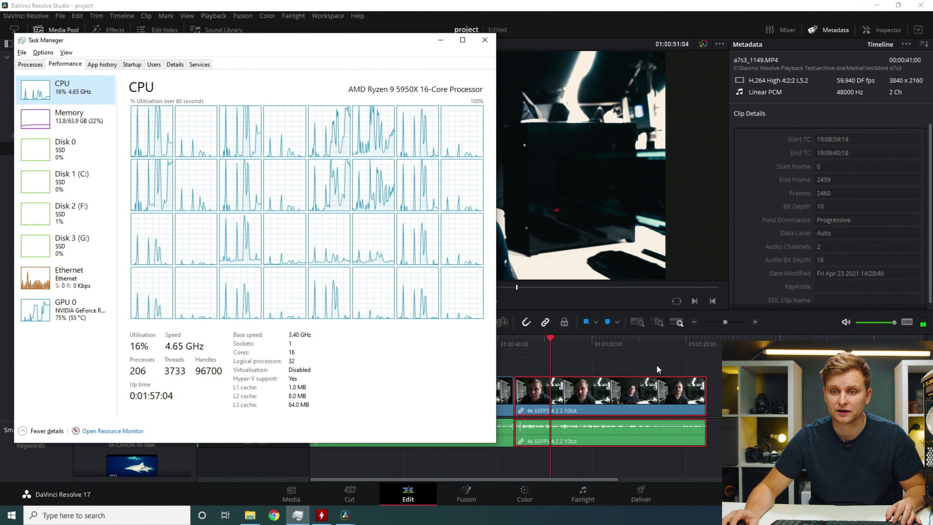
left_click(582, 339)
left_click(582, 339)
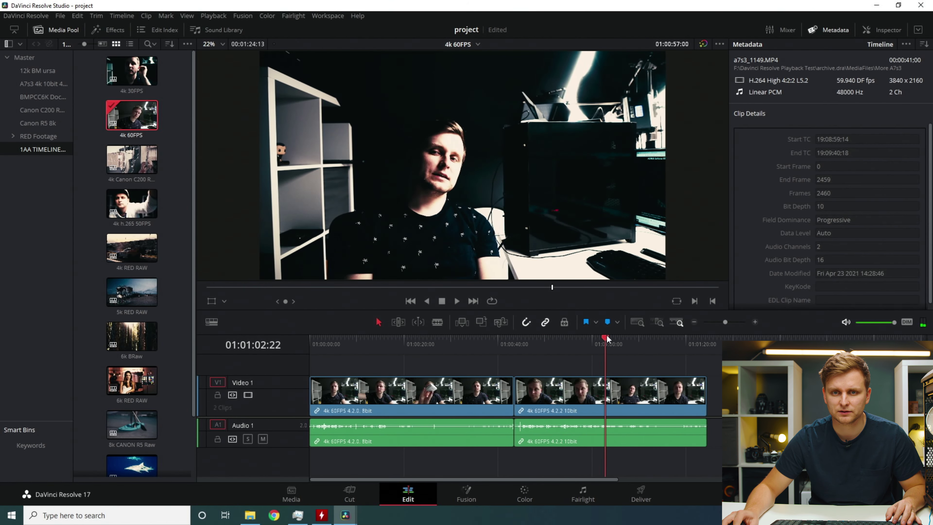
left_click_drag(607, 336, 358, 344)
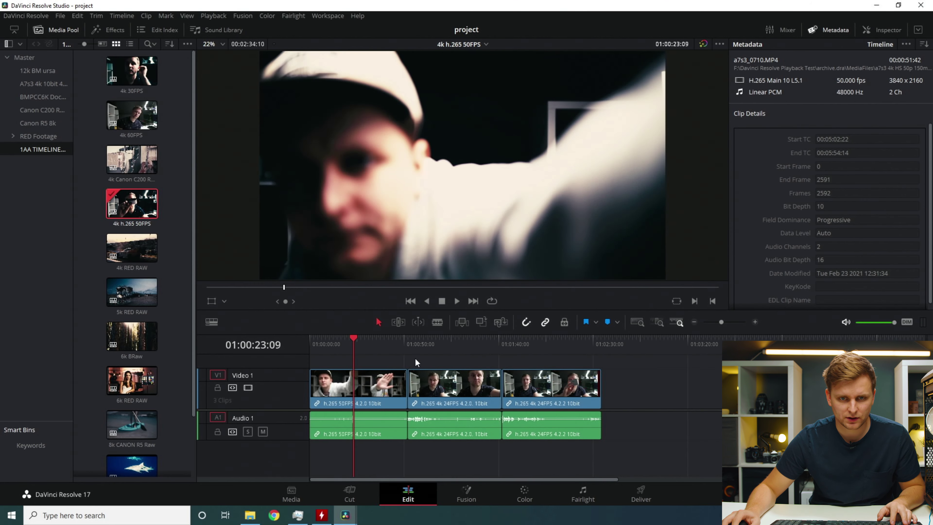
Step: Scrub the 4k h.265 50FPS timeline and check CPU load in Task Manager
mouse_move(339, 341)
left_mouse_down()
mouse_move(307, 338)
mouse_move(393, 337)
mouse_move(335, 345)
left_mouse_up()
key("alt+Tab")
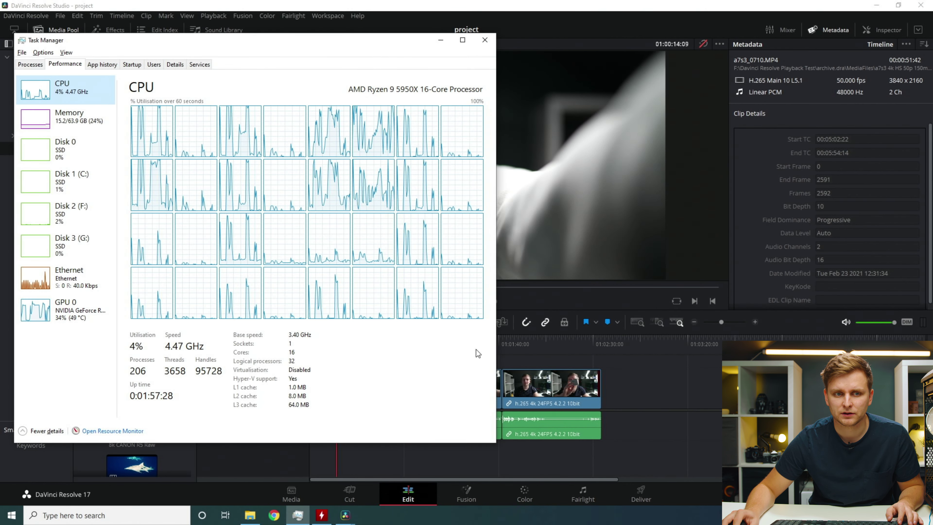
left_click(533, 359)
Step: Scrub to the hand-holding-card shot, view the third clip's details, and advance to 01:02:27:10
left_click_drag(367, 342, 547, 377)
left_click(566, 388)
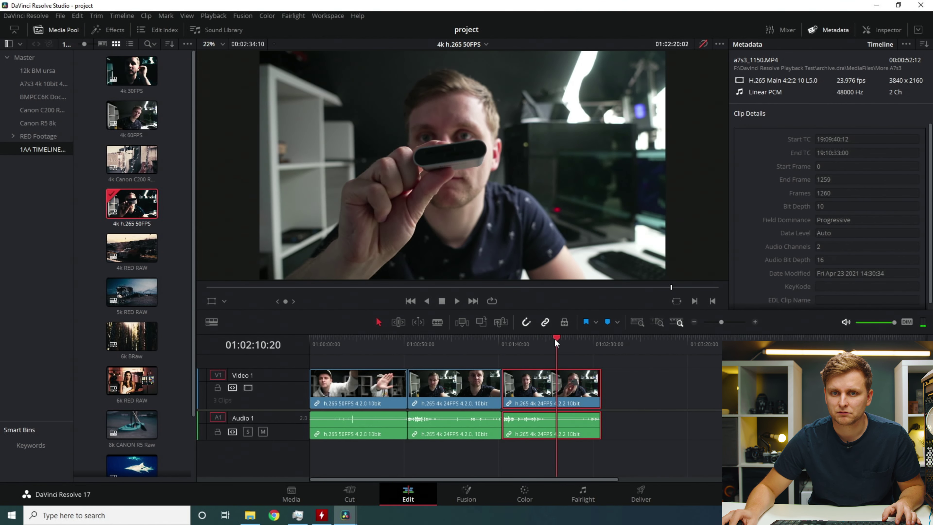
left_click_drag(538, 342, 533, 344)
scroll(513, 352, "up", 1)
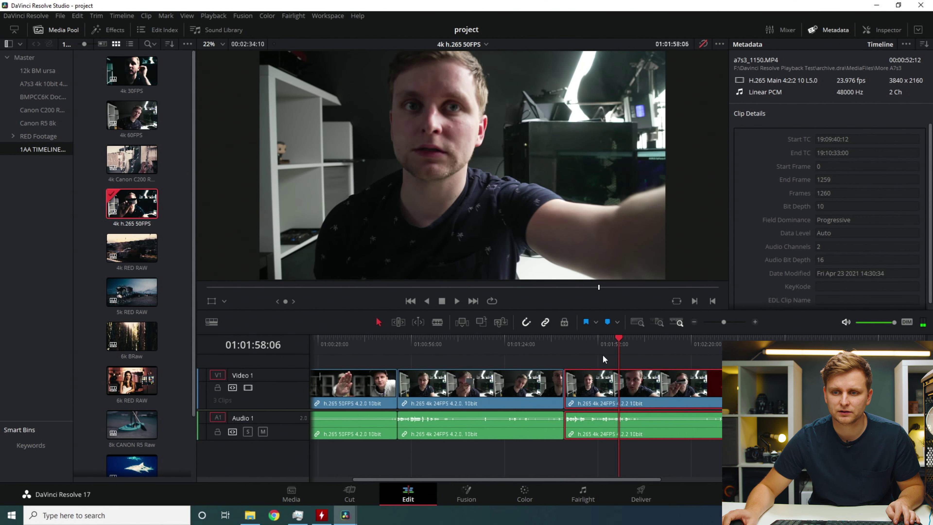
left_click(623, 351)
scroll(537, 337, "down", 1)
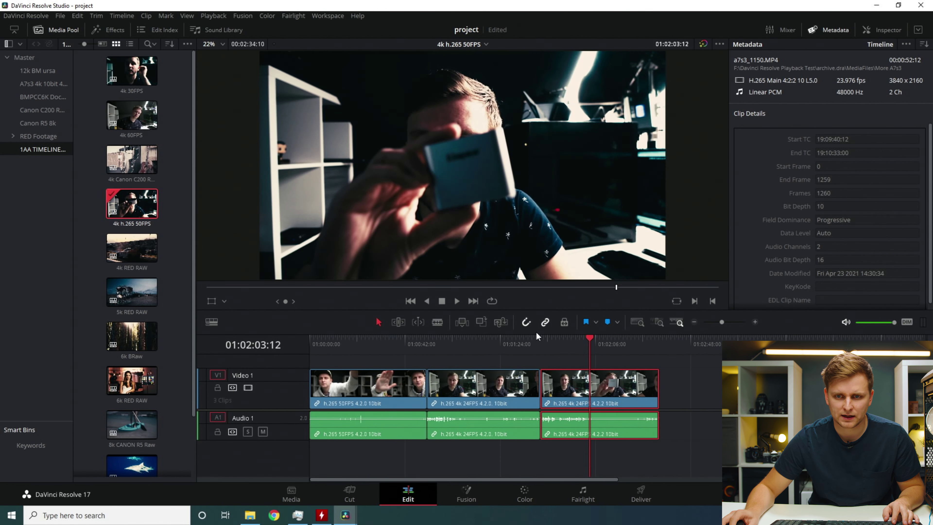
left_click_drag(554, 336, 323, 340)
Step: Play from near the start and from 01:00:43:01, advance to 01:01:59:19, then open the 4k Canon C200 RAW timeline
key("space")
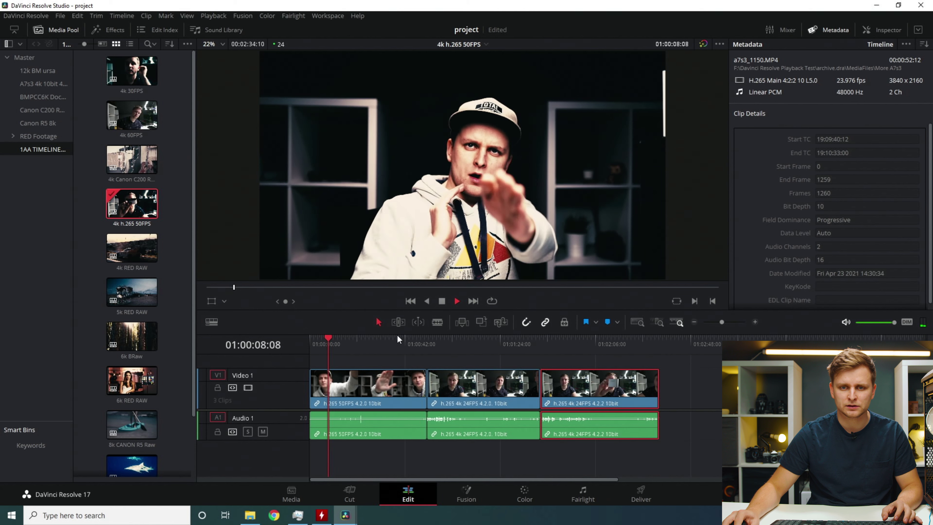
left_click(407, 337)
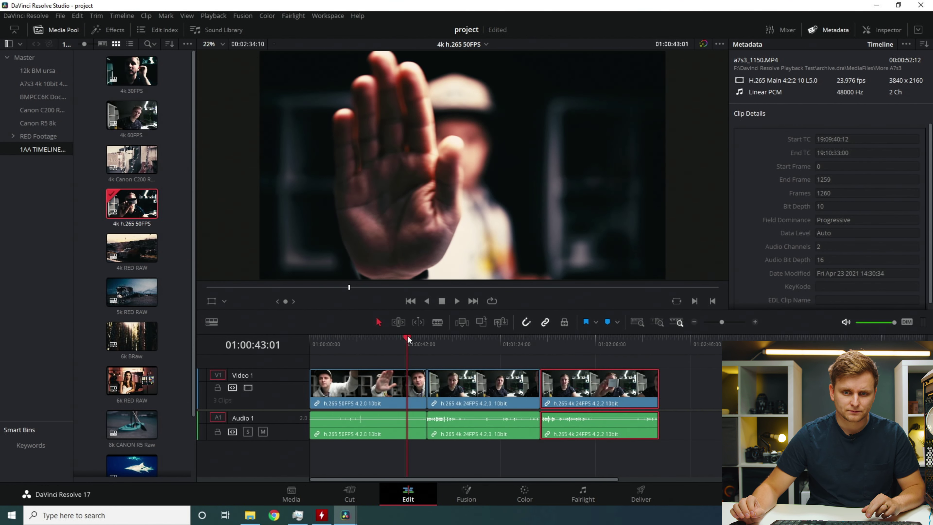
key("space")
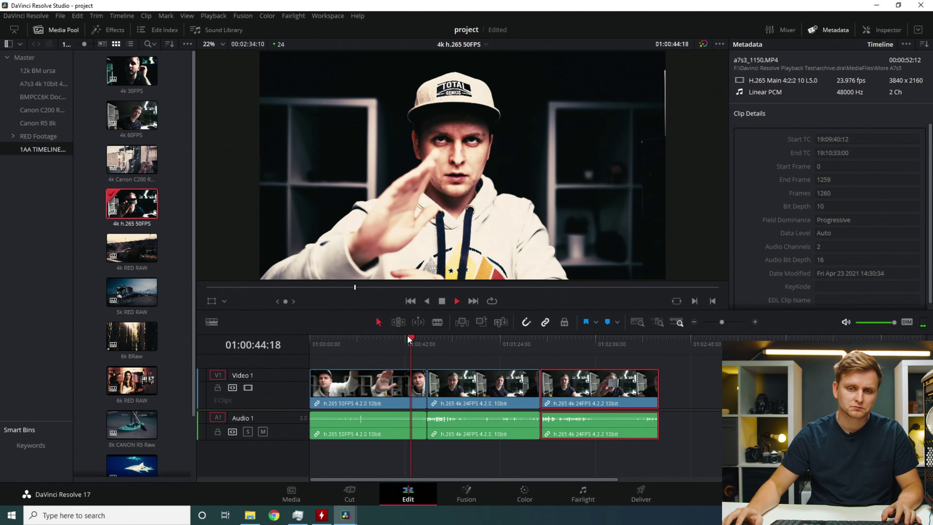
left_click_drag(408, 337, 519, 340)
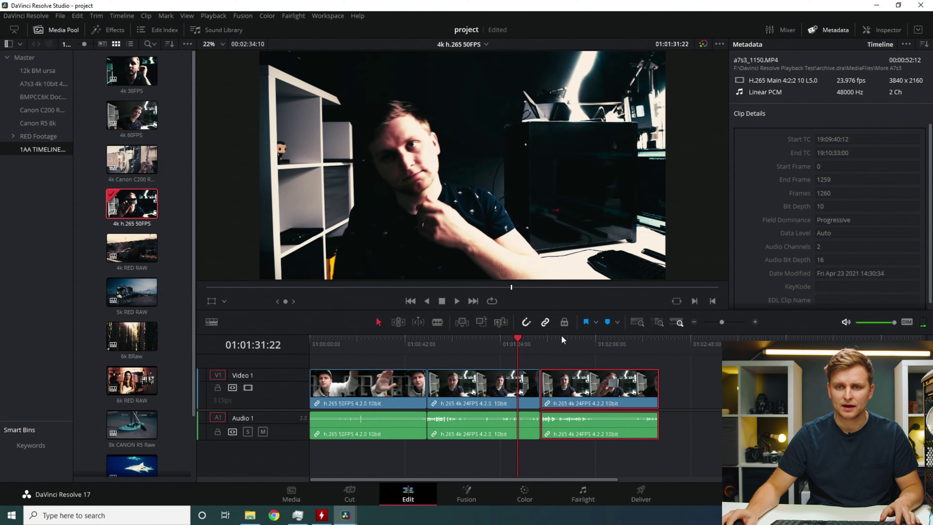
left_click_drag(545, 340, 581, 339)
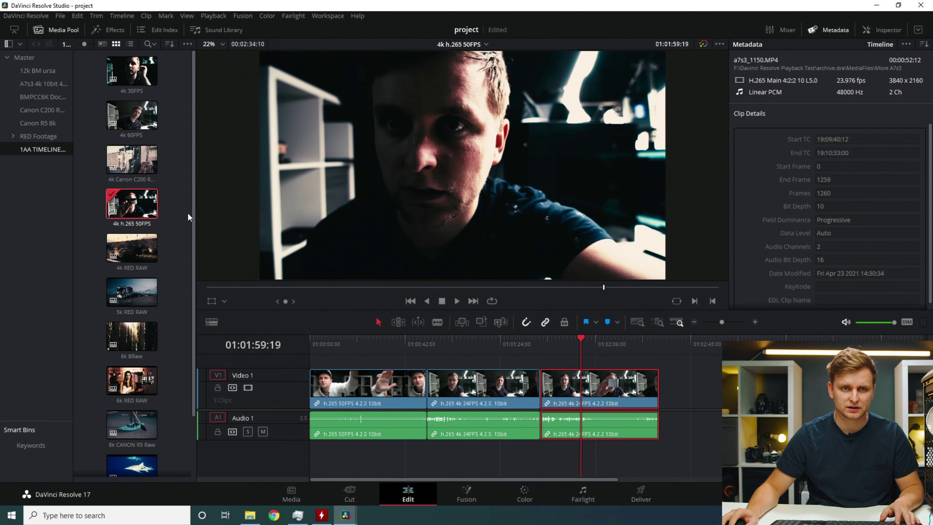
double_click(129, 162)
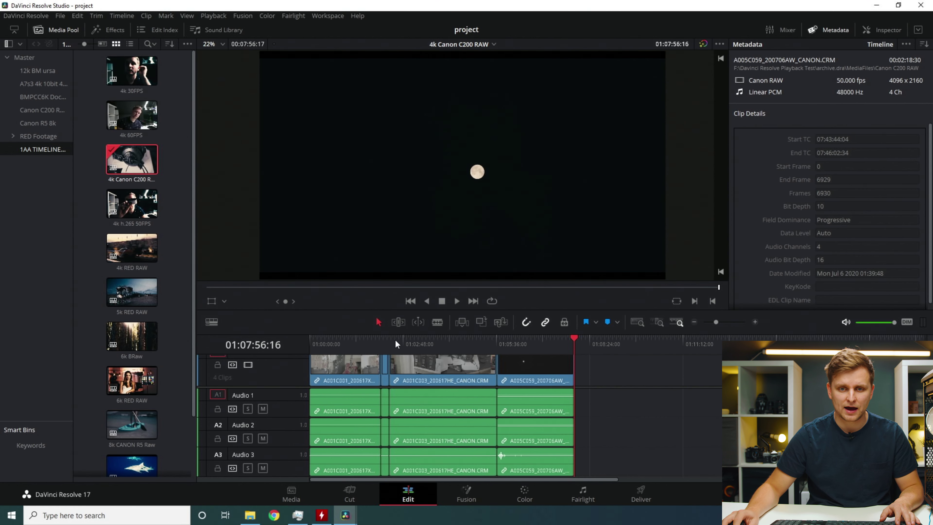
Step: Select the A001C003 Canon RAW clip, play it, and check system load in Task Manager
mouse_move(395, 340)
left_mouse_down()
mouse_move(383, 338)
mouse_move(472, 331)
mouse_move(395, 337)
left_mouse_up()
left_click(430, 367)
key("space")
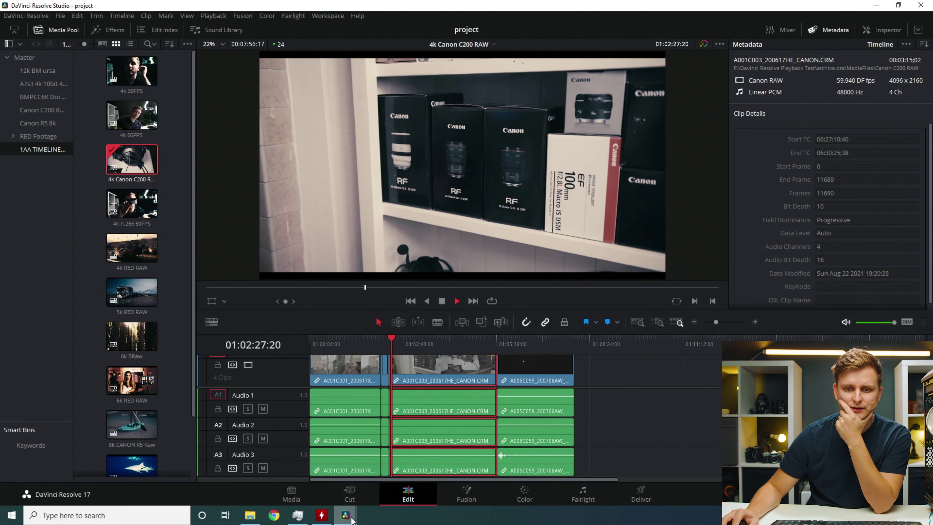
left_click(300, 519)
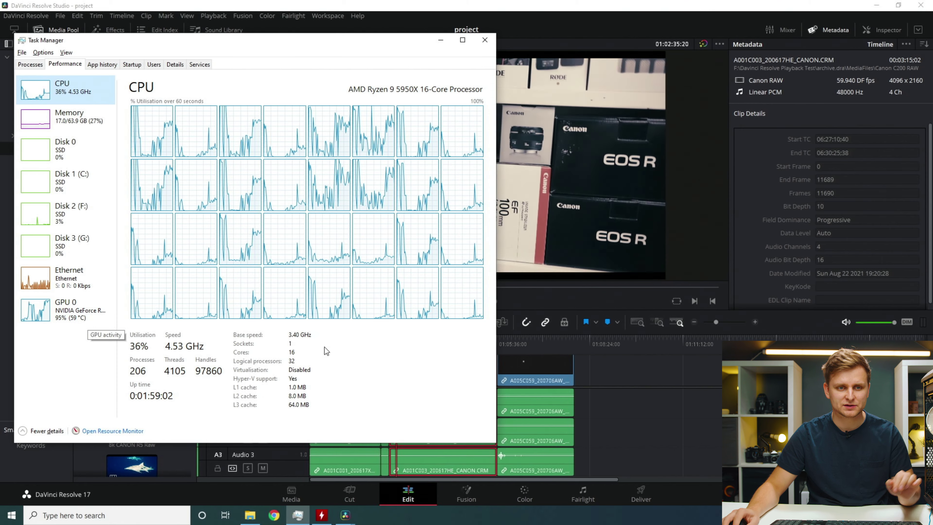
left_click(702, 414)
Step: Scrub and replay the Canon clips, jumping to 01:02:23:03 and then 01:00:06:14
left_click_drag(426, 338, 367, 355)
key("space")
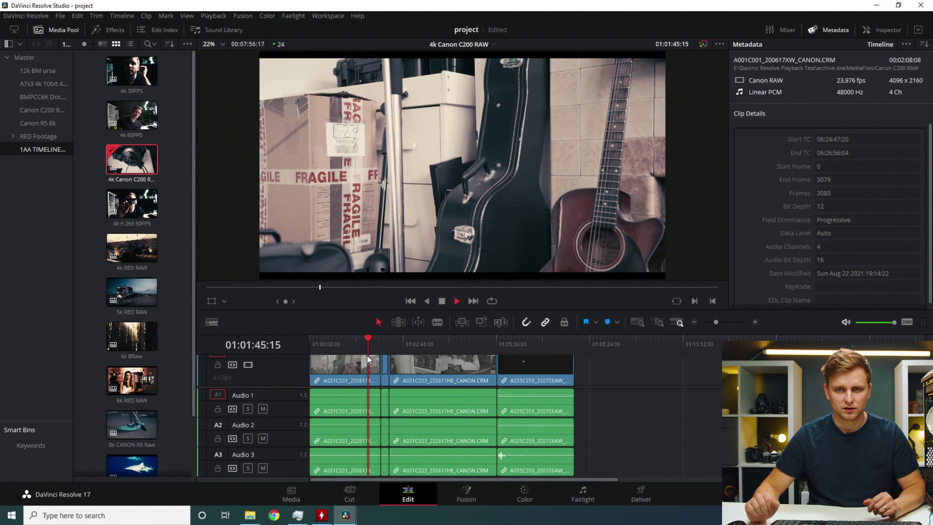
left_click(389, 337)
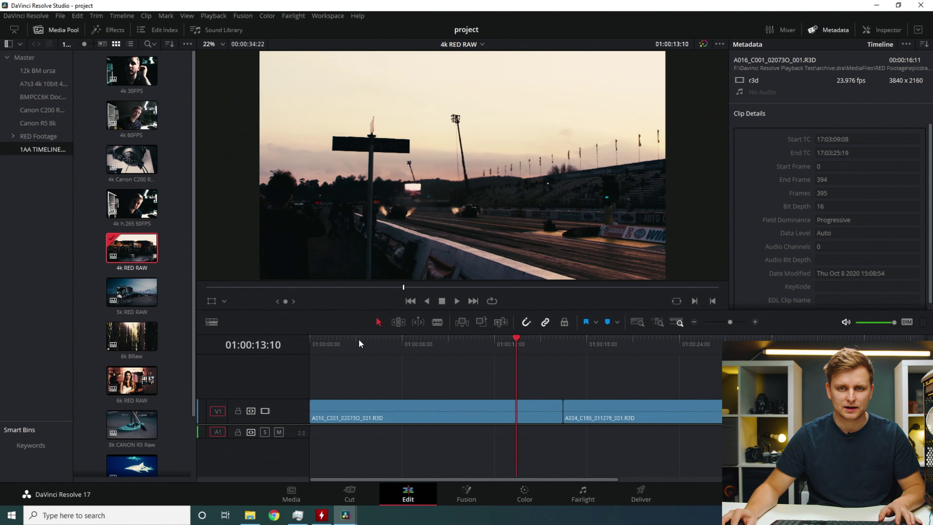
left_click_drag(359, 339, 385, 357)
Step: Play the 4k RED RAW timeline to 01:00:12:20, scrub to the Venice canal shot, then open the 5k RED RAW timeline
key("space")
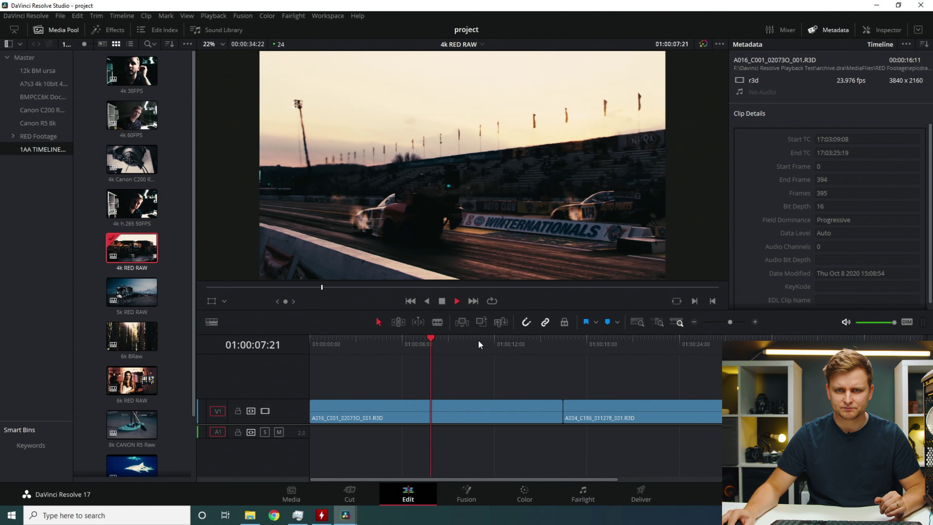
left_click(507, 336)
left_click_drag(514, 331, 401, 347)
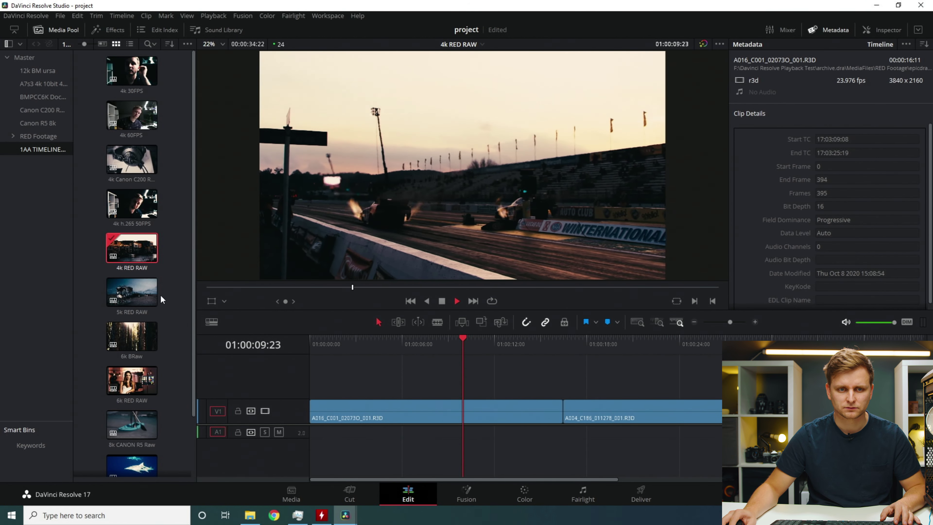
double_click(140, 294)
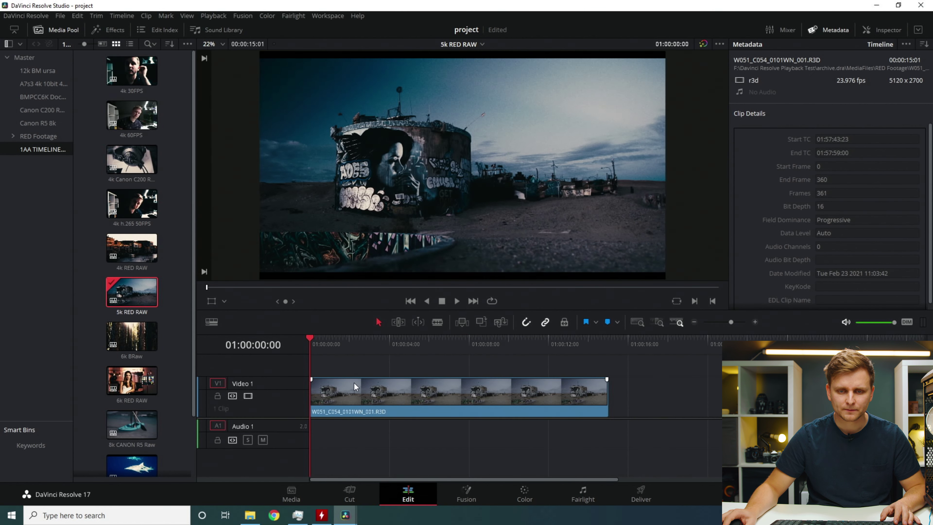
Step: Play the 5k RED RAW W051 clip from the timeline start
left_click_drag(331, 341, 351, 342)
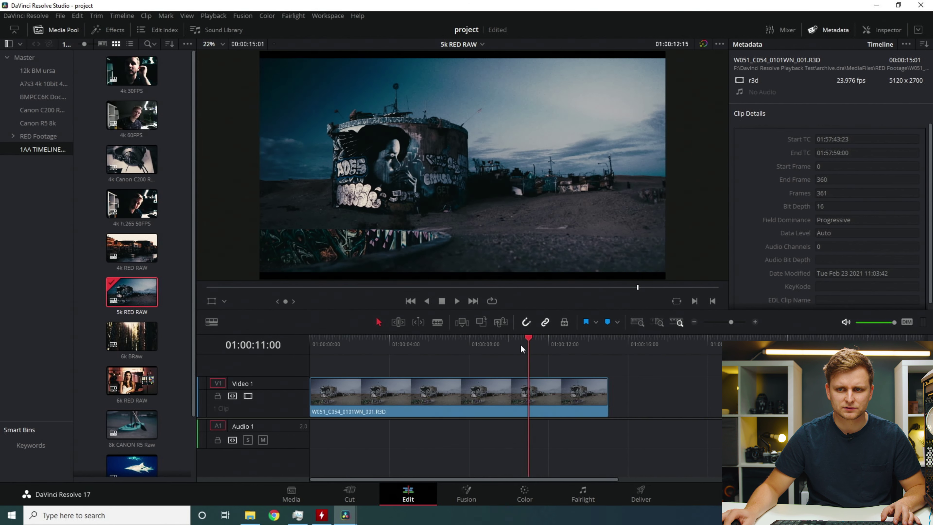
key("Home")
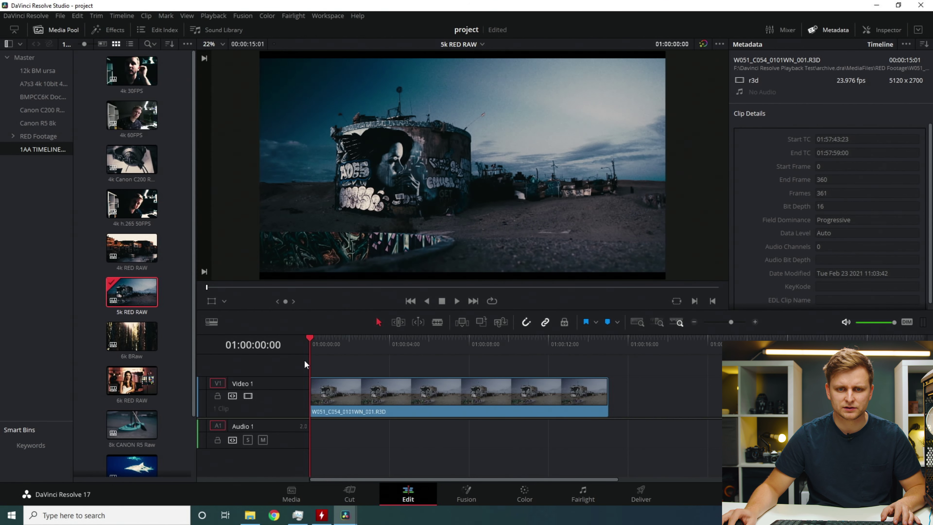
left_click(344, 399)
key("space")
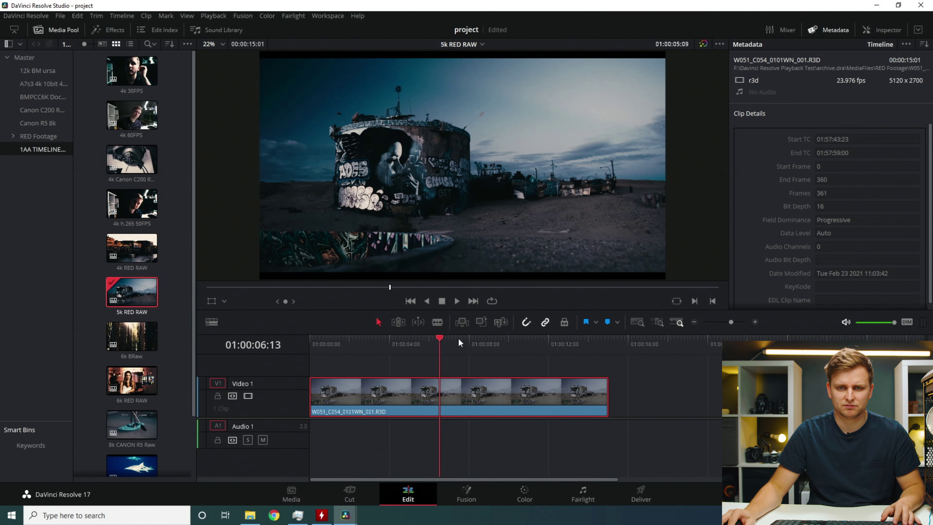
Step: Scrub to 01:00:14:03 and back to 01:00:02:18, check CPU load in Task Manager, then return to Resolve
left_click_drag(459, 342, 588, 343)
left_click_drag(496, 356, 352, 368)
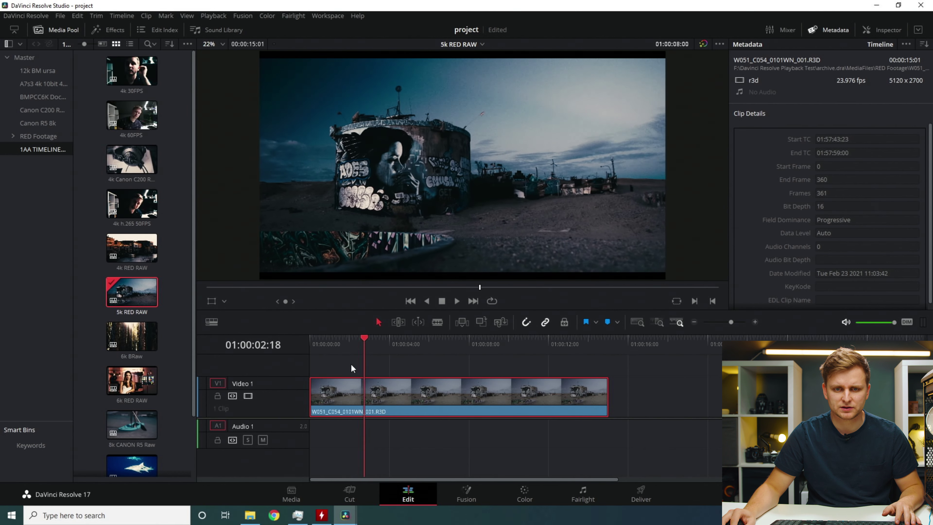
left_click(292, 516)
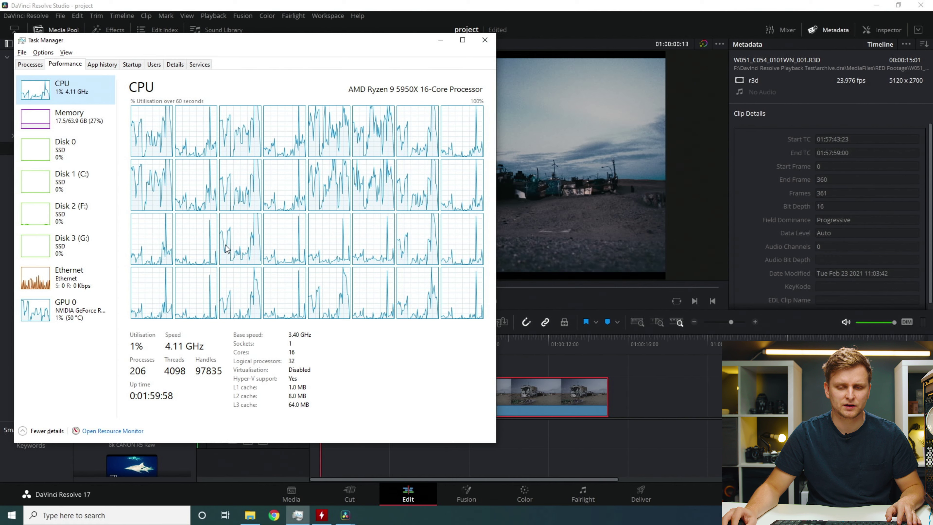
left_click(651, 367)
Step: Open the 6k BRaw timeline, play it from the start, and fit all eight clips in view
double_click(133, 336)
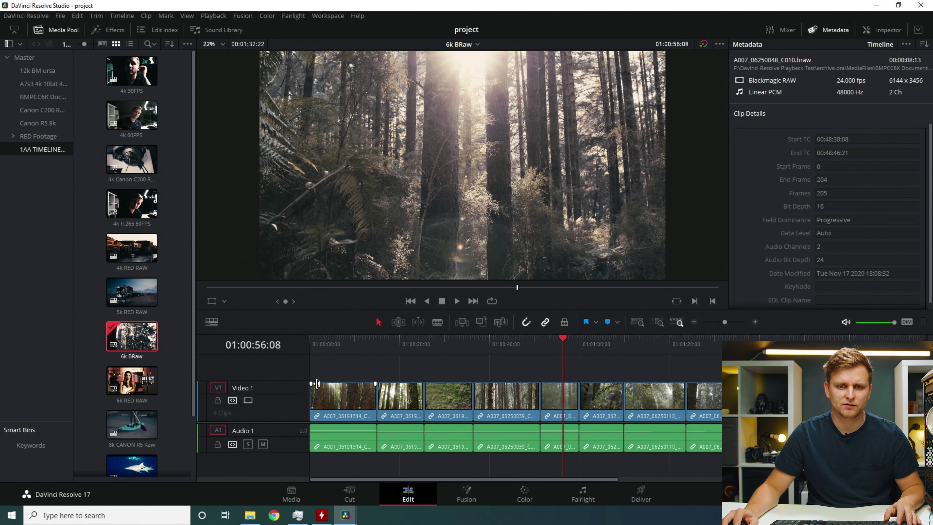
left_click_drag(348, 347, 298, 344)
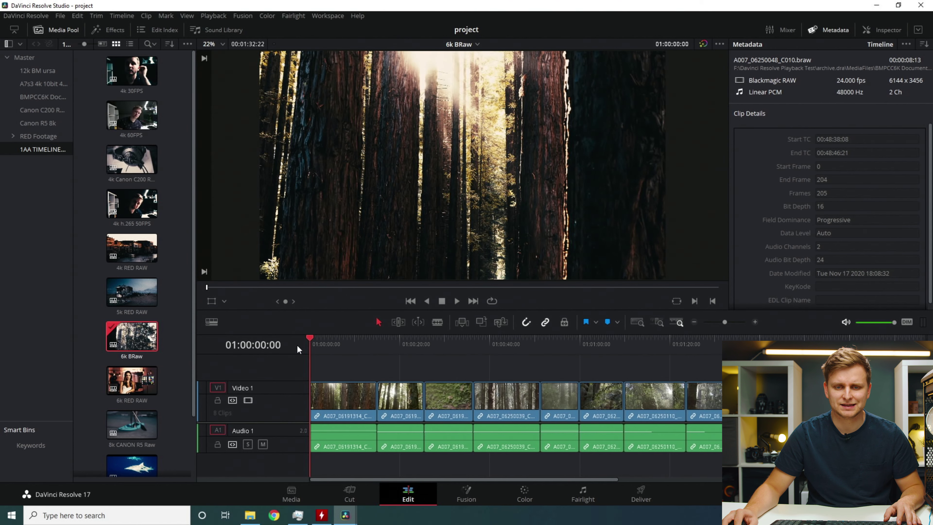
key("space")
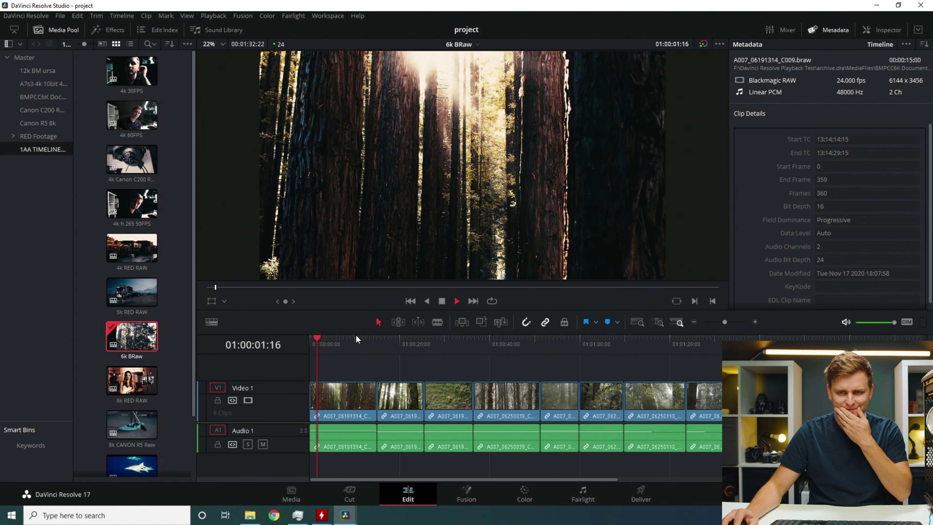
key("shift+z")
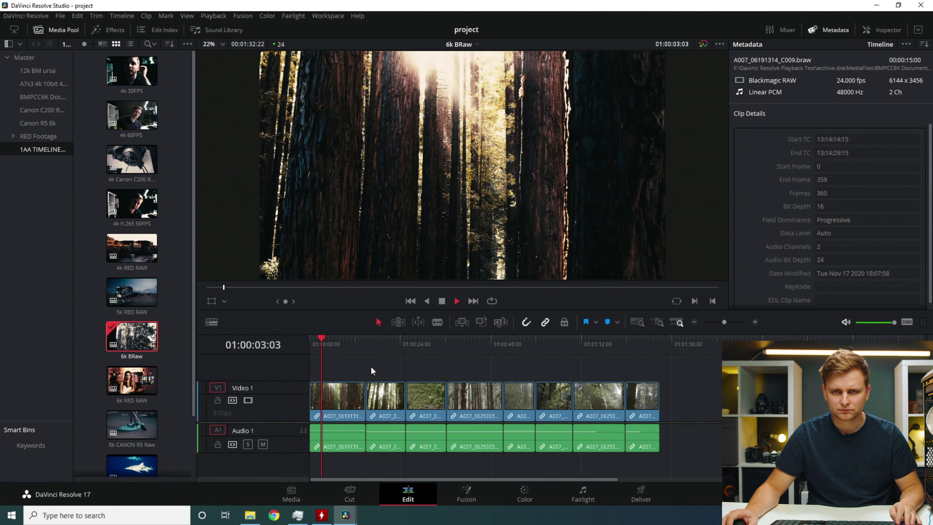
Step: Scrub through the BRaw clips to 01:00:36:08, resume playback, and check CPU load in Task Manager
left_click(352, 337)
left_click_drag(352, 337, 639, 335)
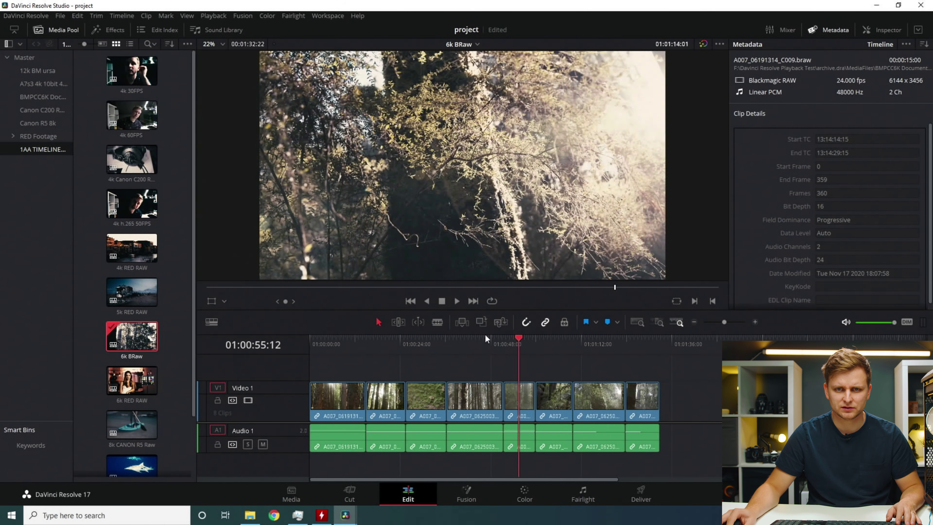
left_click(441, 338)
key("space")
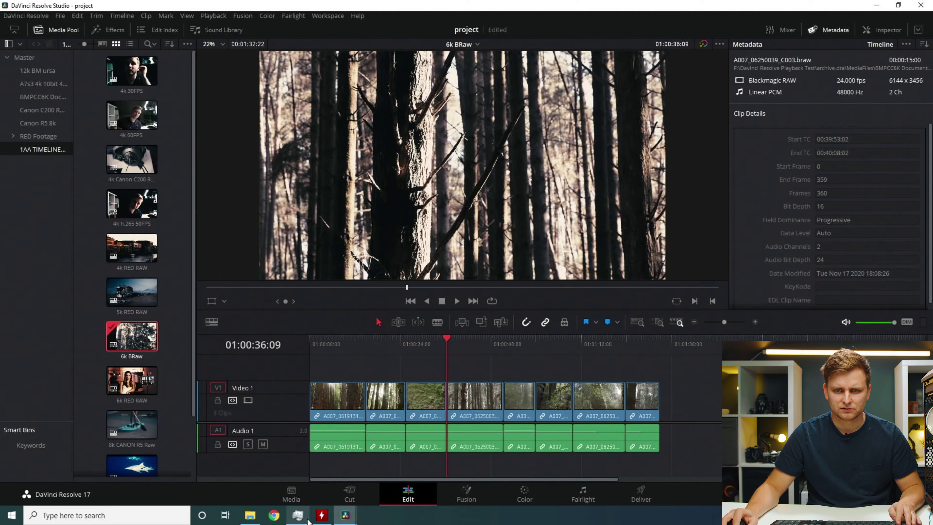
left_click(308, 520)
left_click_drag(529, 340, 378, 351)
key("space")
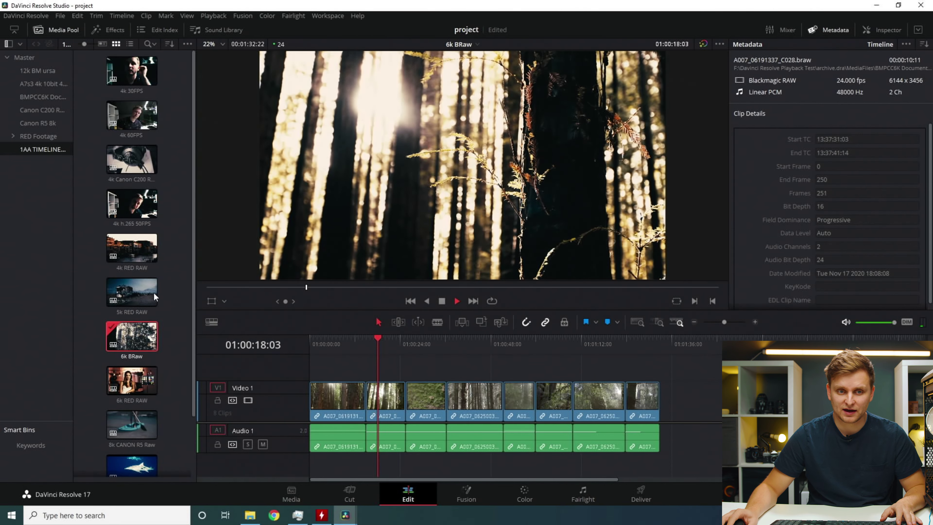
Step: Open the 6k RED RAW timeline and scrub its R3D clip to just past 01:00:05
double_click(132, 381)
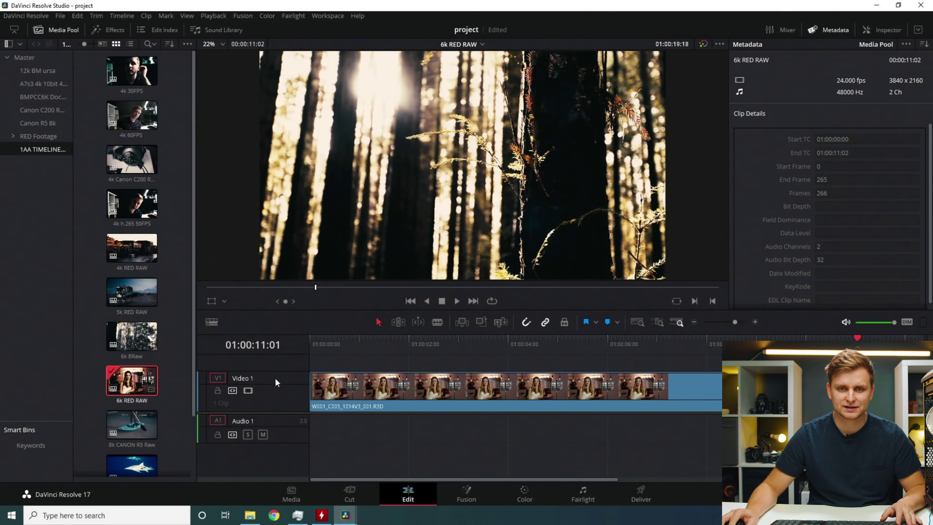
left_click_drag(346, 340, 444, 338)
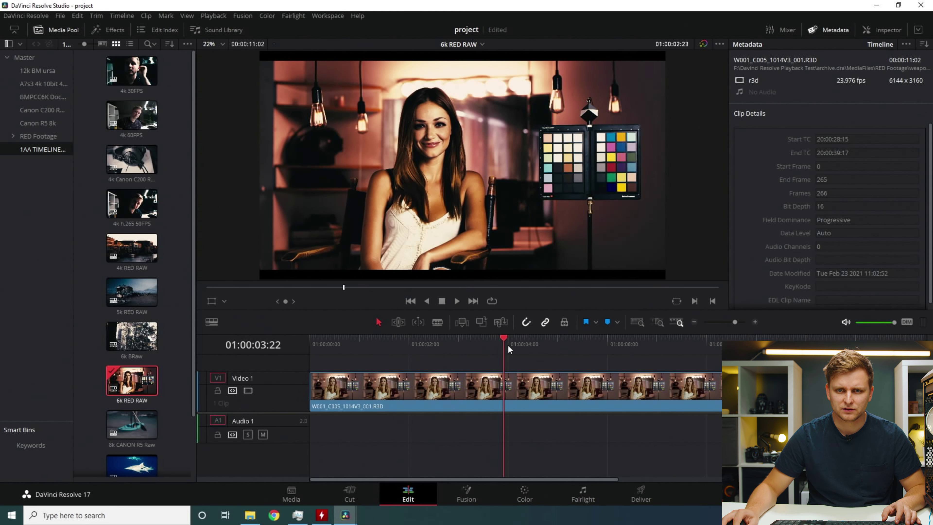
left_click_drag(547, 344, 414, 363)
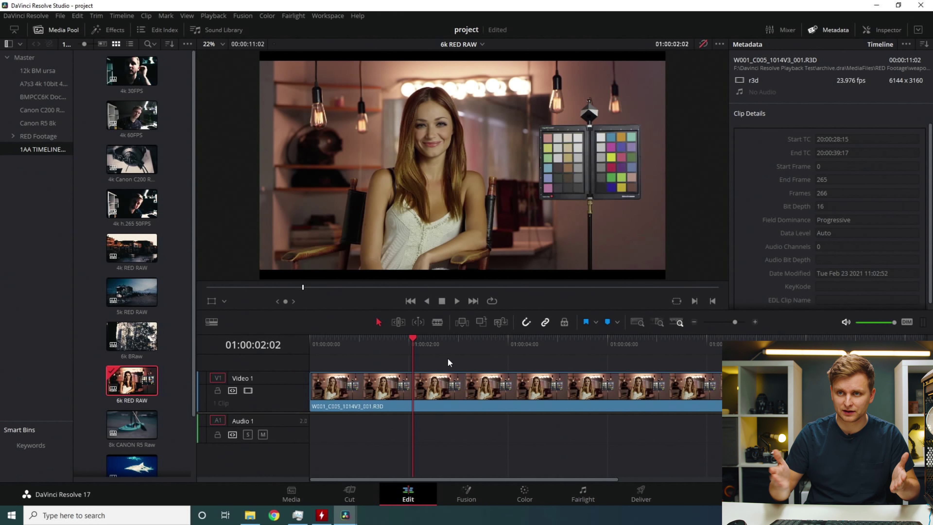
Step: Review Project Settings without changes, then play the 6k RED RAW clip from about 01:00:01
key("shift+9")
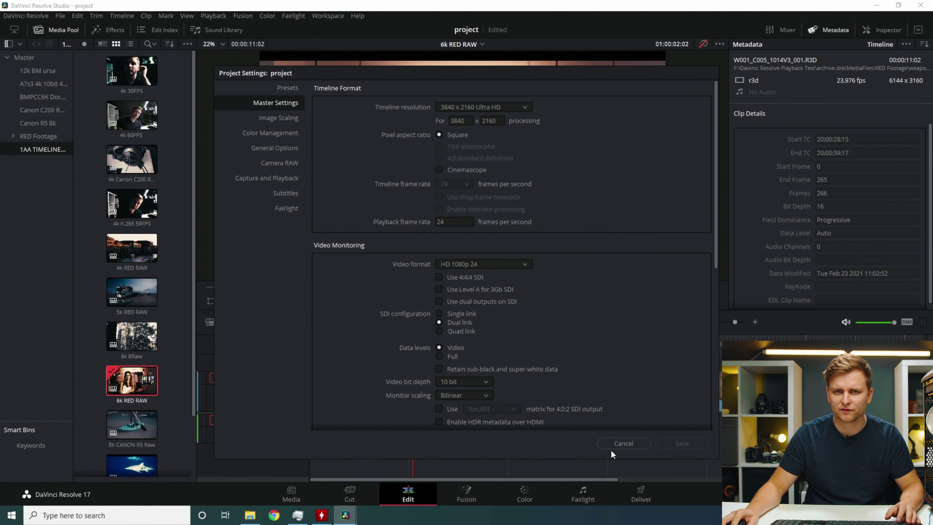
left_click(621, 444)
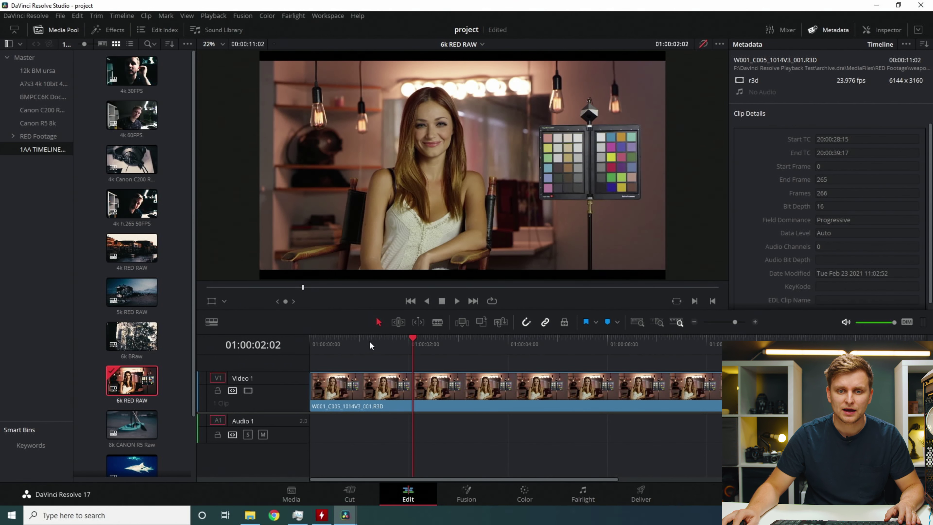
left_click_drag(369, 340, 498, 335)
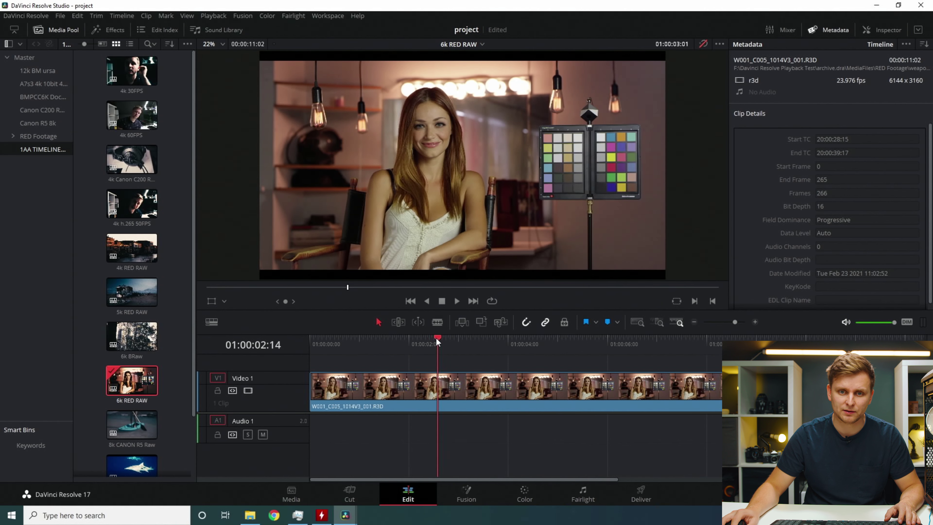
left_click_drag(437, 340, 384, 345)
key("space")
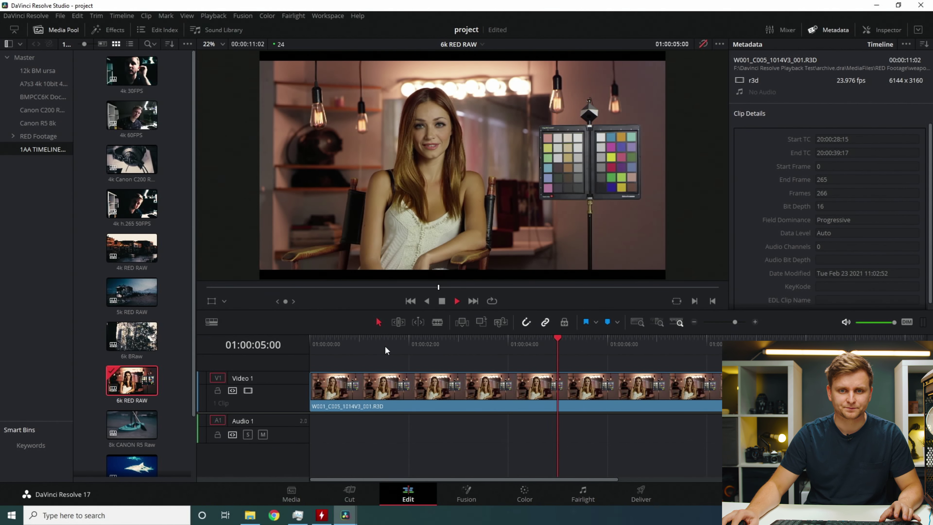
Step: Scrub to 01:00:05 and back, then replay the clip from 01:00:02:02
left_click_drag(386, 350, 549, 376)
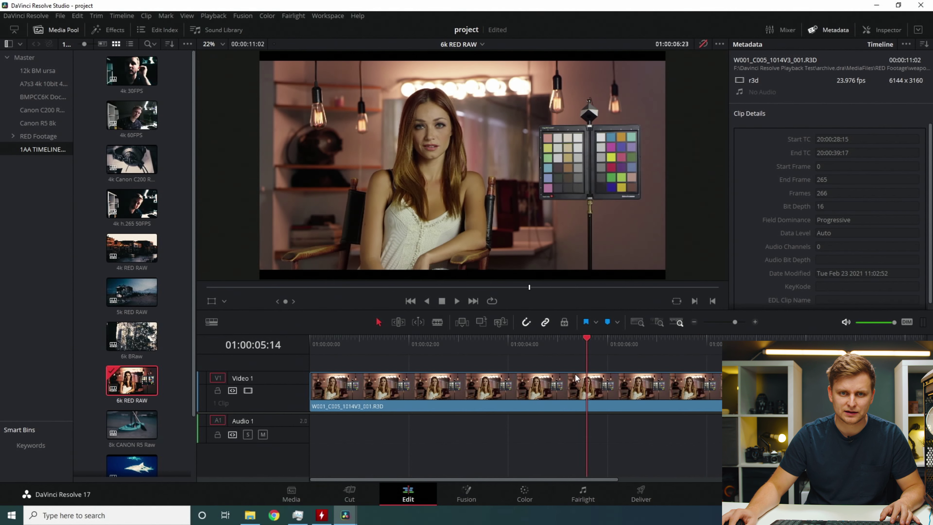
left_click_drag(575, 378, 491, 377)
left_click_drag(414, 373, 412, 374)
key("space")
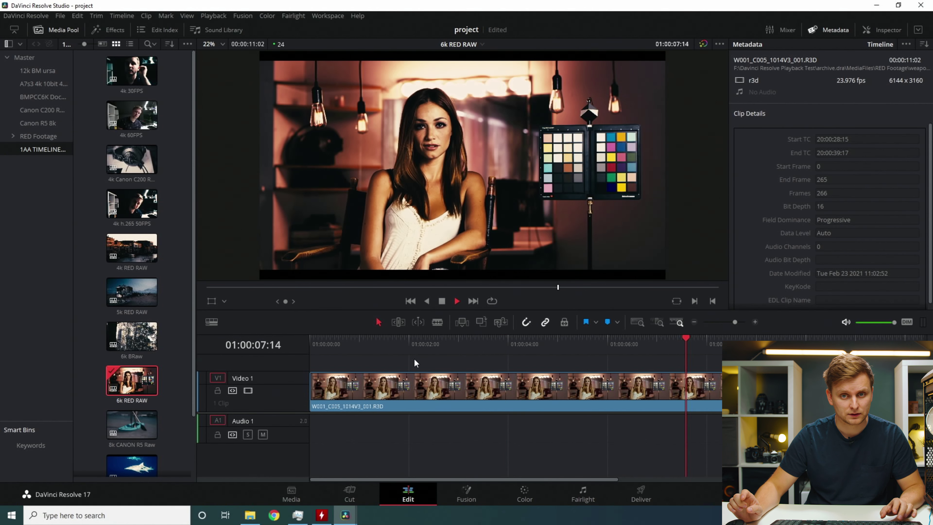
Step: Jump the 8k CANON R5 Raw timeline to about 01:00:03 and restart playback
left_click(467, 344)
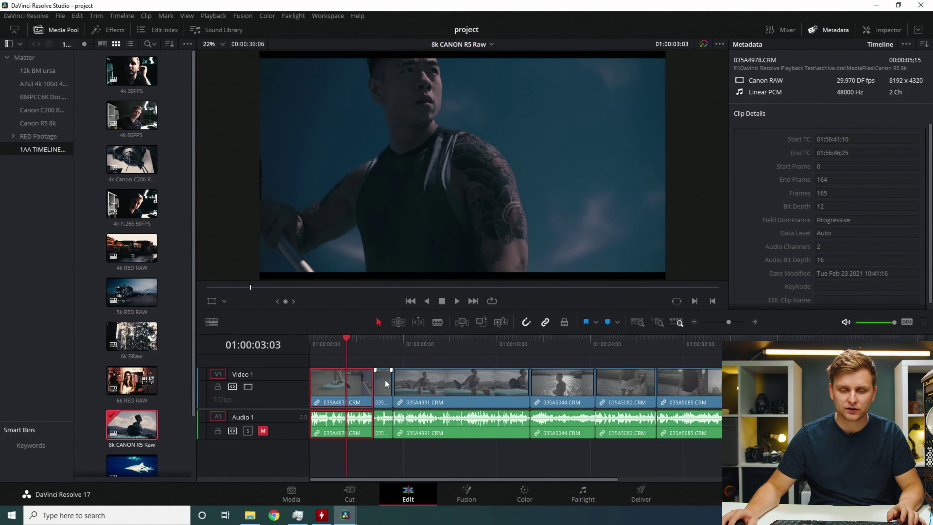
key("slash")
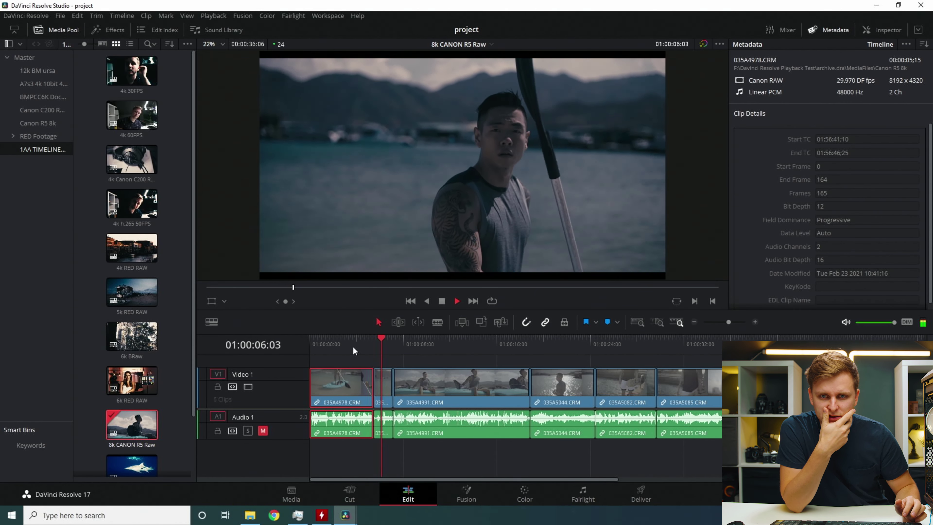
Step: Set the timeline resolution to 7680 x 4320 8K and play the Canon R5 timeline
key("space")
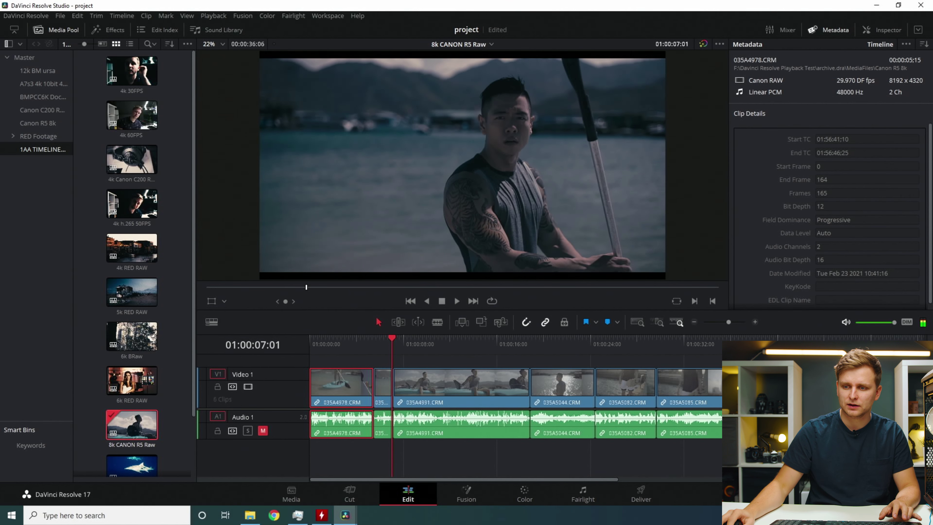
key("shift+9")
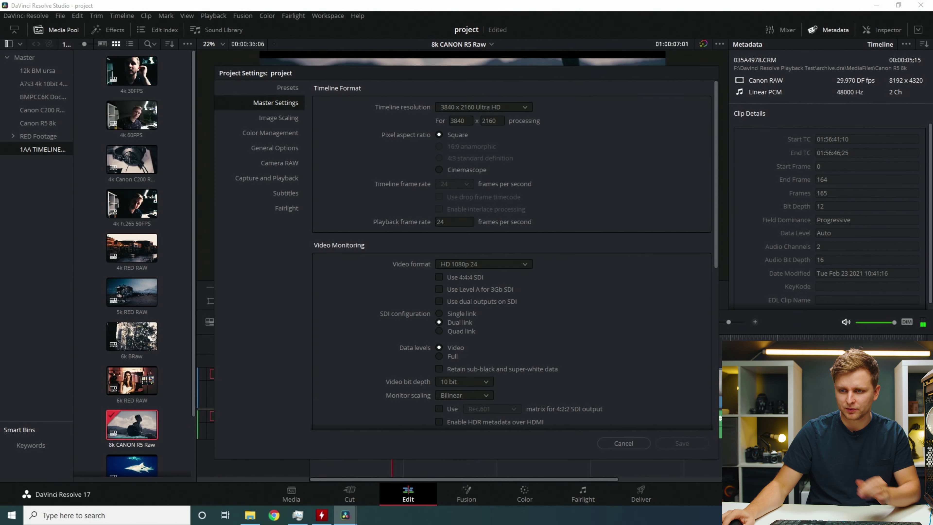
left_click(481, 107)
left_click(514, 165)
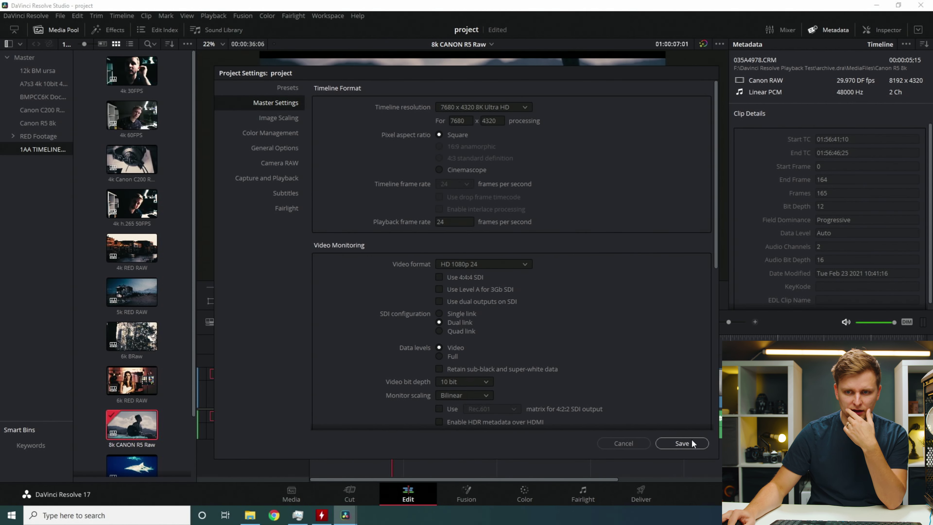
left_click(682, 443)
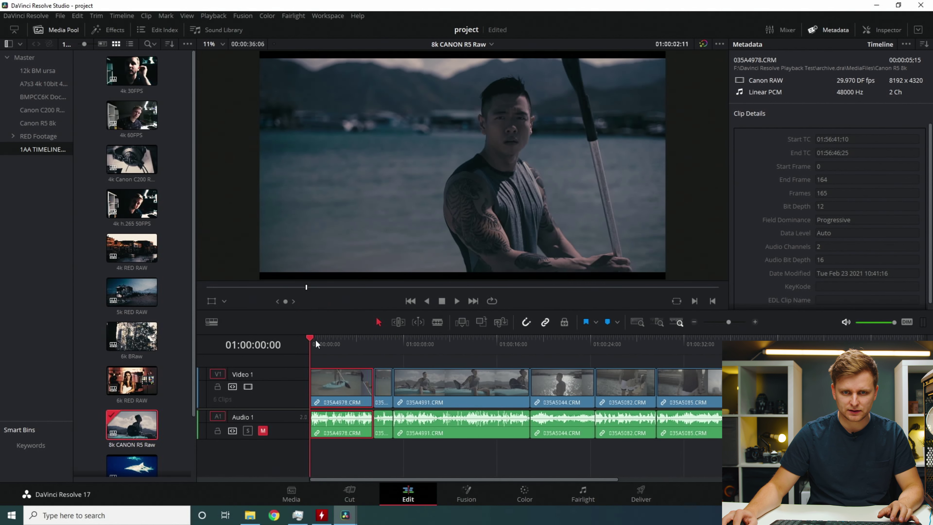
key("space")
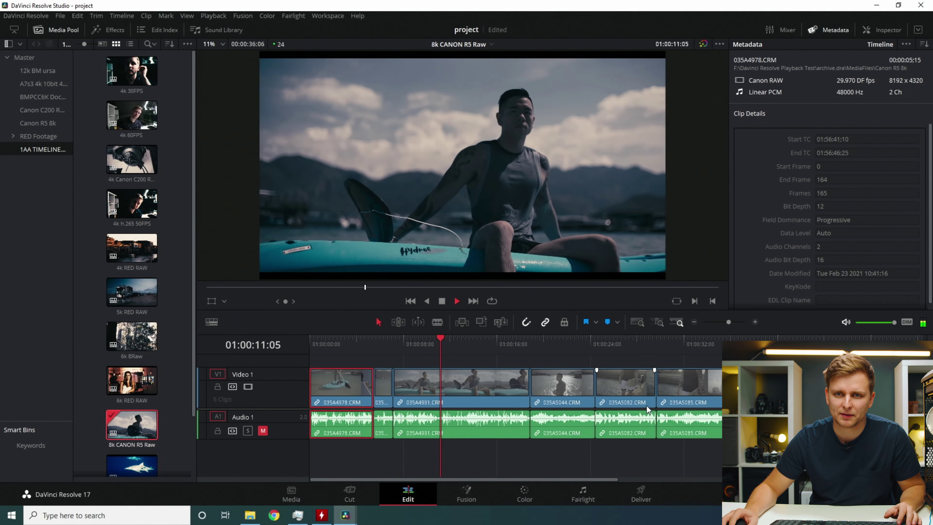
Step: Restore 3840 x 2160 Ultra HD resolution, resume playback and scrub through the Canon R5 clips
key("space")
key("shift+9")
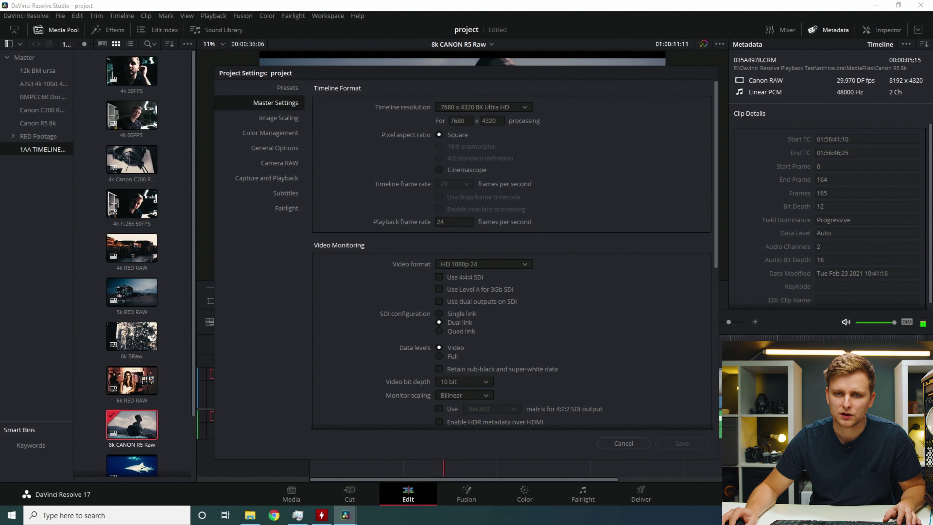
left_click(472, 107)
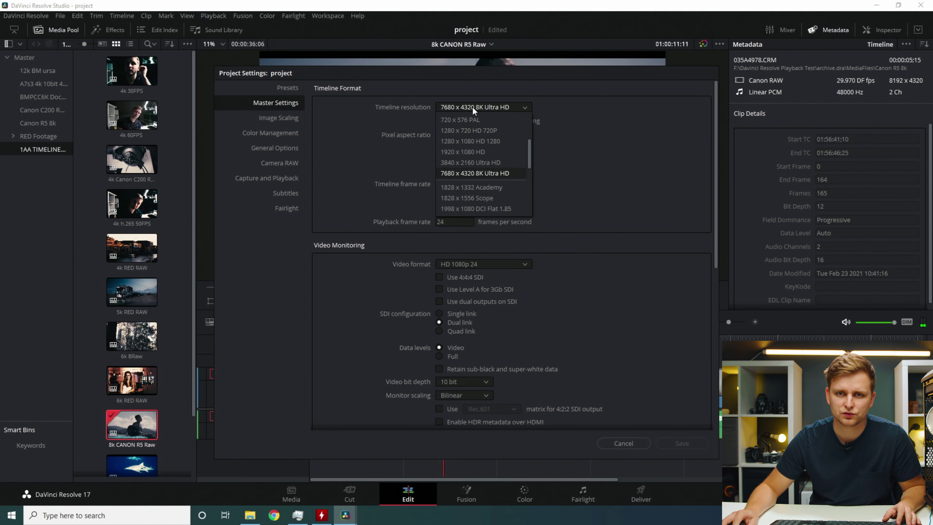
left_click(475, 164)
left_click(689, 445)
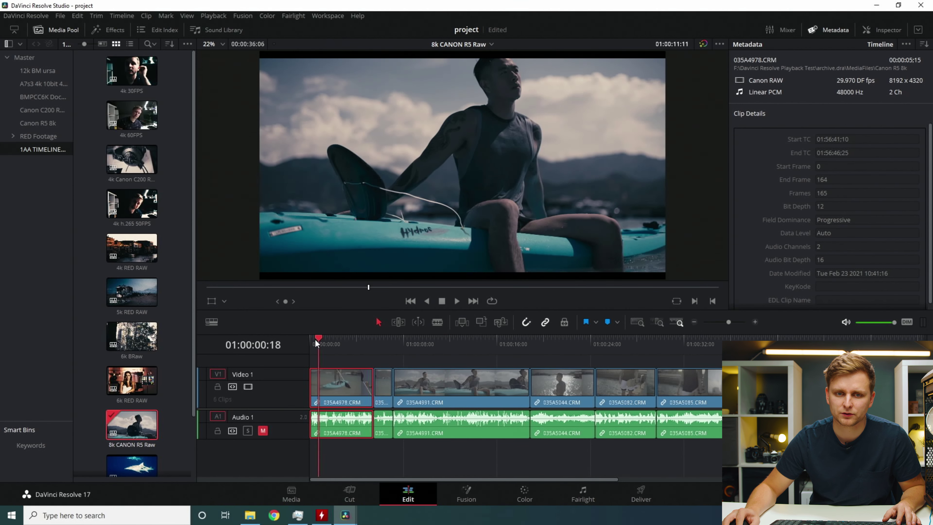
key("space")
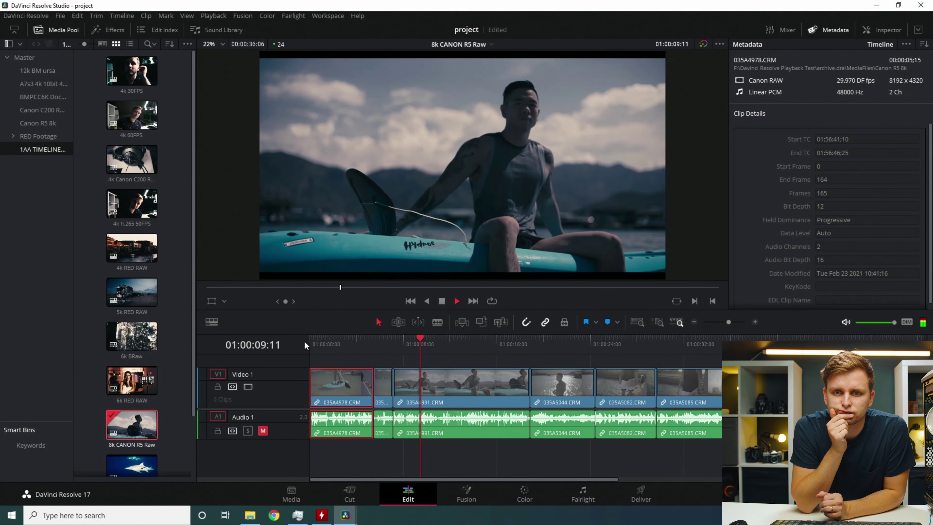
left_click_drag(498, 341, 425, 386)
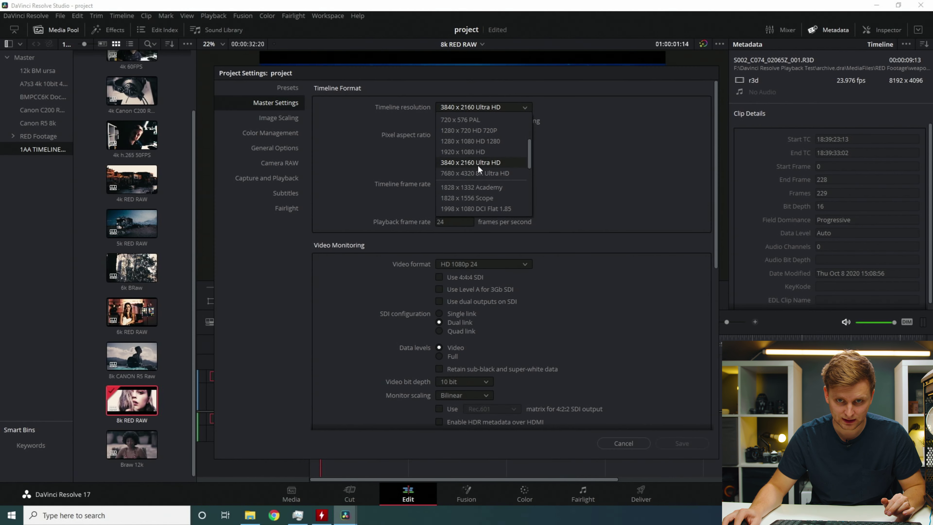
Step: Save 3840 x 2160 Ultra HD resolution, play the 8K RED timeline from the start, and glance at Task Manager
left_click(477, 164)
left_click(682, 444)
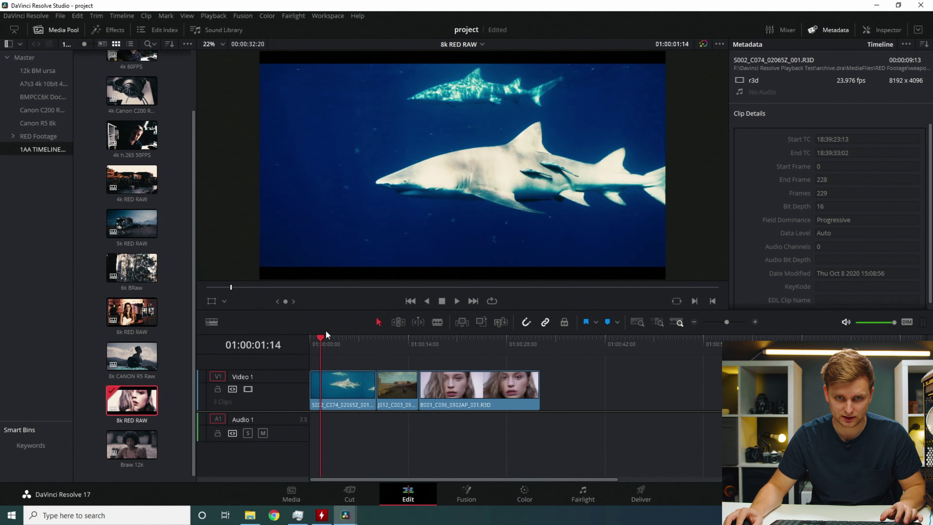
left_click_drag(315, 335, 297, 340)
key("space")
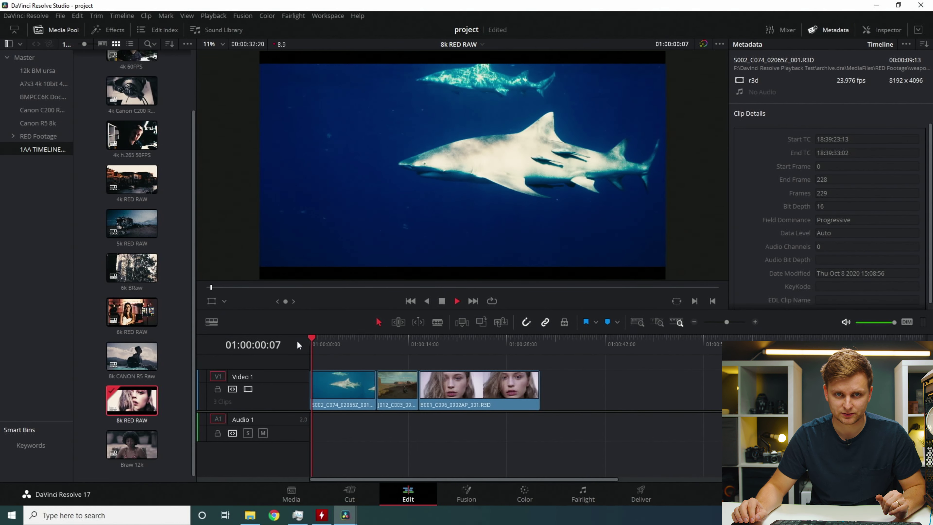
key("space")
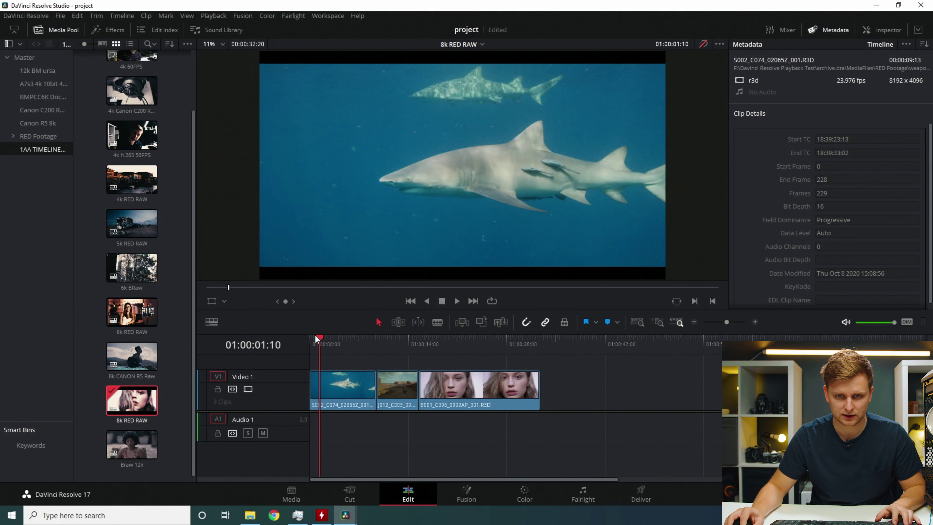
left_click_drag(320, 339, 297, 341)
key("space")
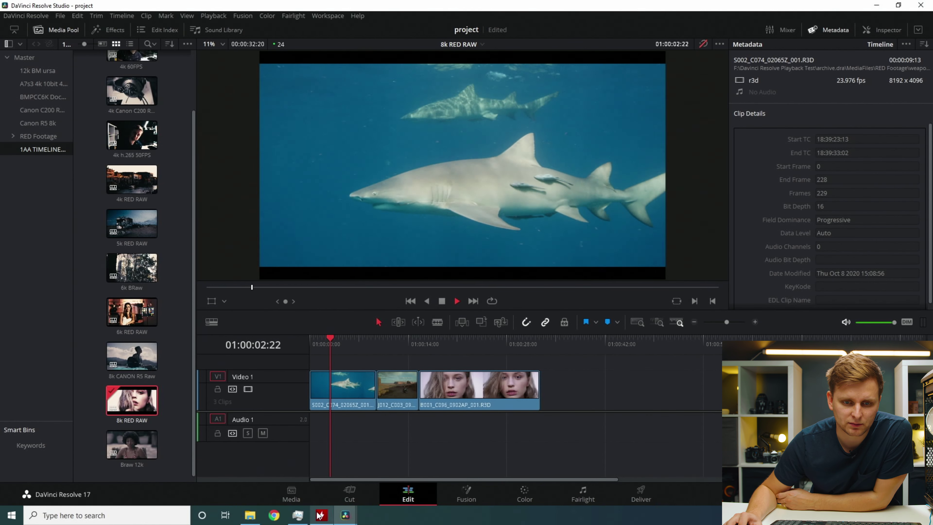
left_click(299, 515)
left_click(298, 515)
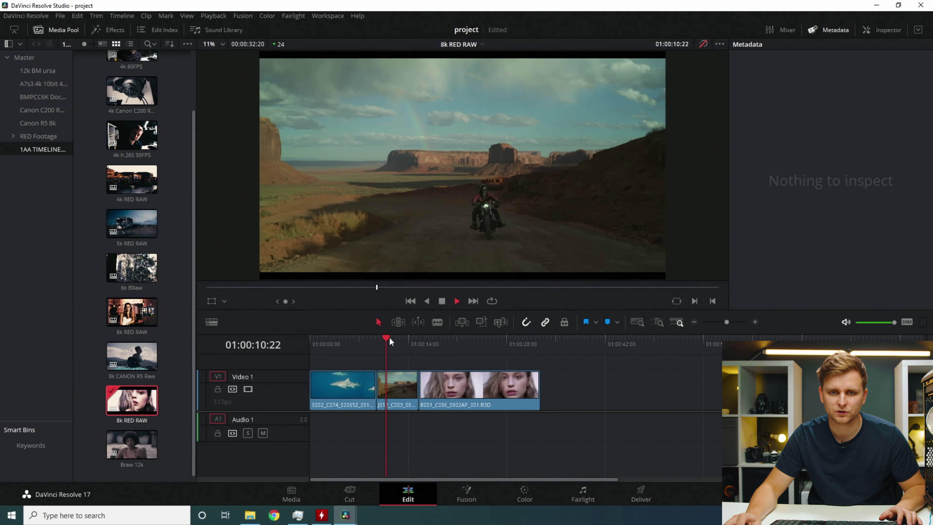
Step: Jump into the third RED clip, then play and scrub through the shark shot
left_click_drag(389, 337, 344, 342)
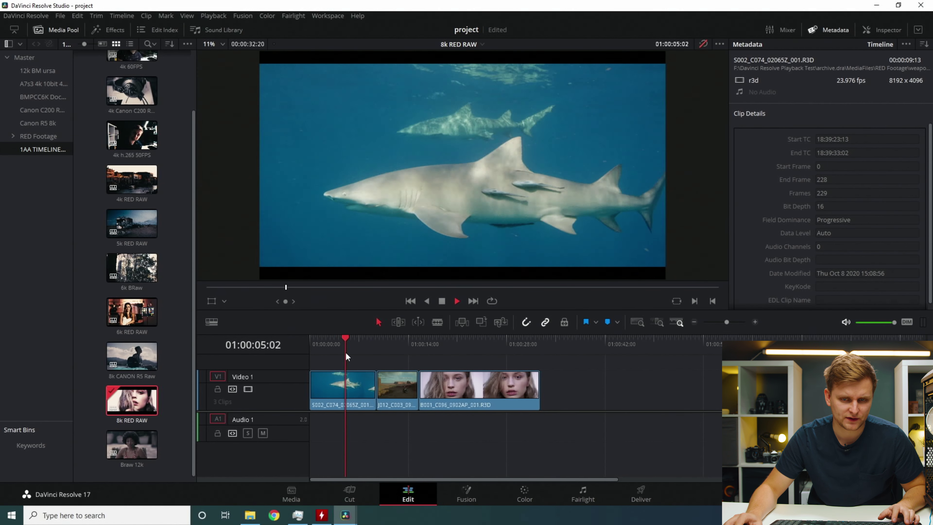
key("space")
key("space")
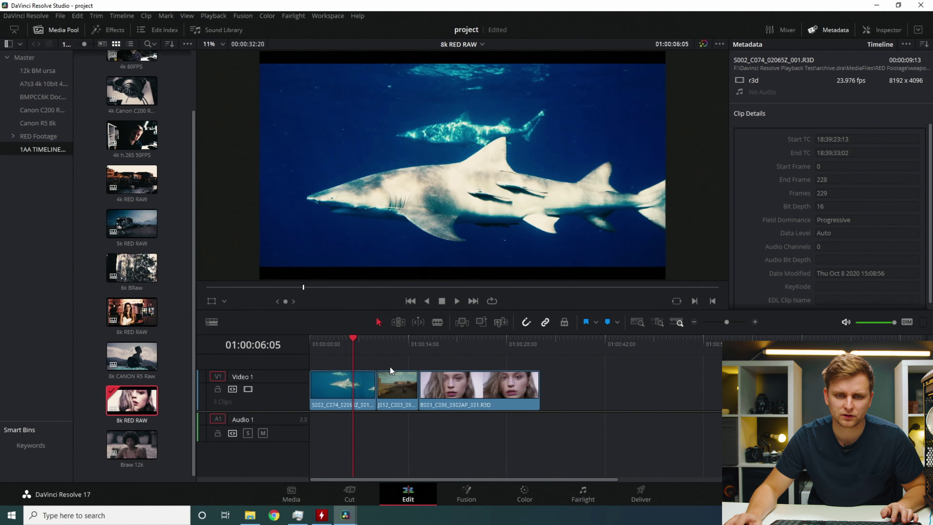
key("space")
left_click(338, 338)
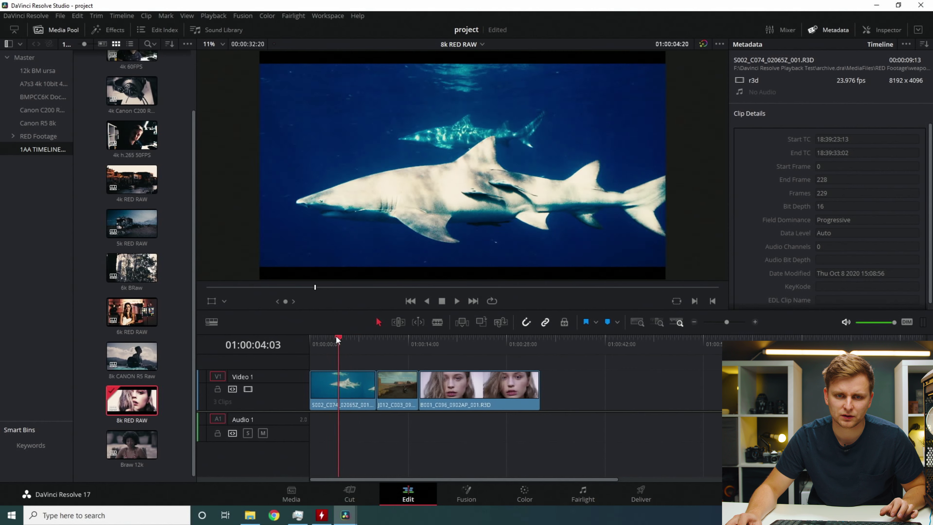
left_click_drag(336, 336, 369, 347)
Step: Switch to the Color page, check CPU load in Task Manager, then scrub the last RED clip
left_click(525, 499)
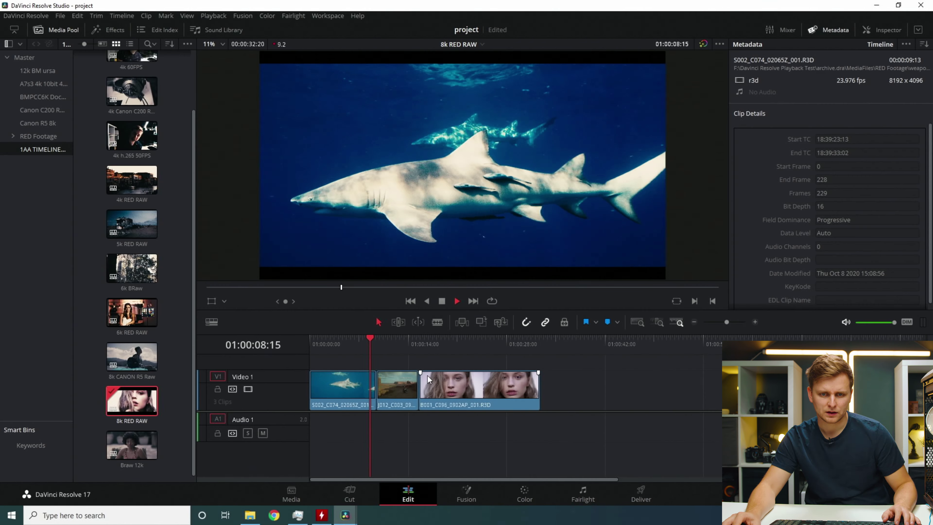
left_click(298, 515)
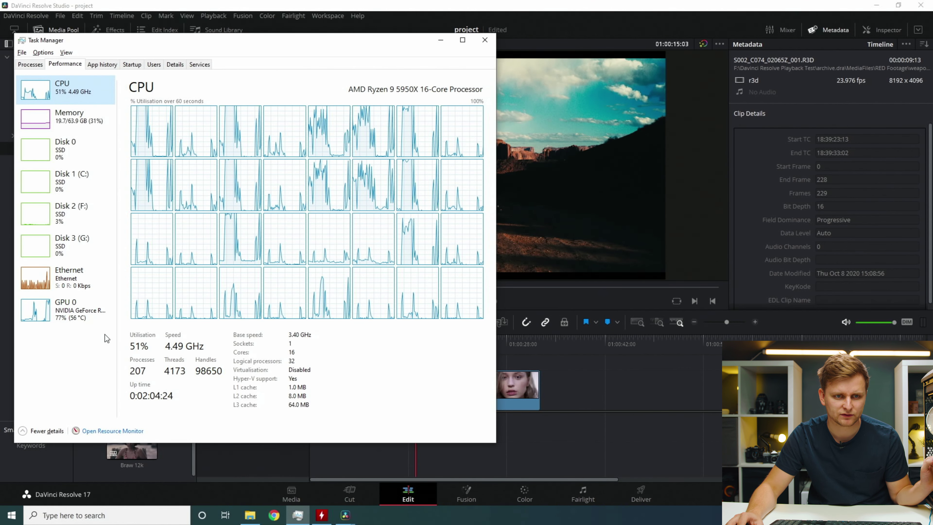
left_click(611, 365)
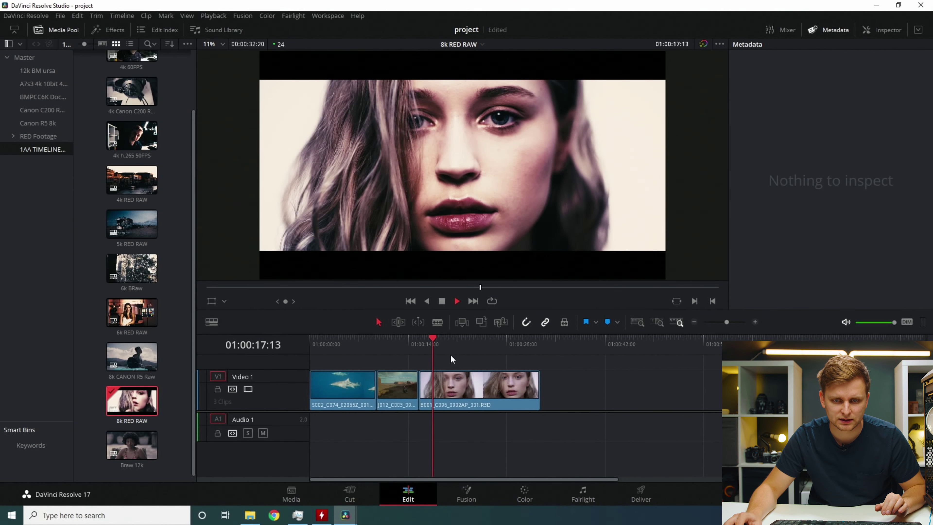
mouse_move(444, 342)
left_mouse_down()
mouse_move(465, 343)
mouse_move(346, 356)
mouse_move(454, 358)
mouse_move(326, 340)
mouse_move(476, 333)
mouse_move(437, 343)
left_mouse_up()
Step: Open the Braw 12k timeline, play it from the start and from about five seconds, then view GPU 0 in Task Manager
double_click(134, 443)
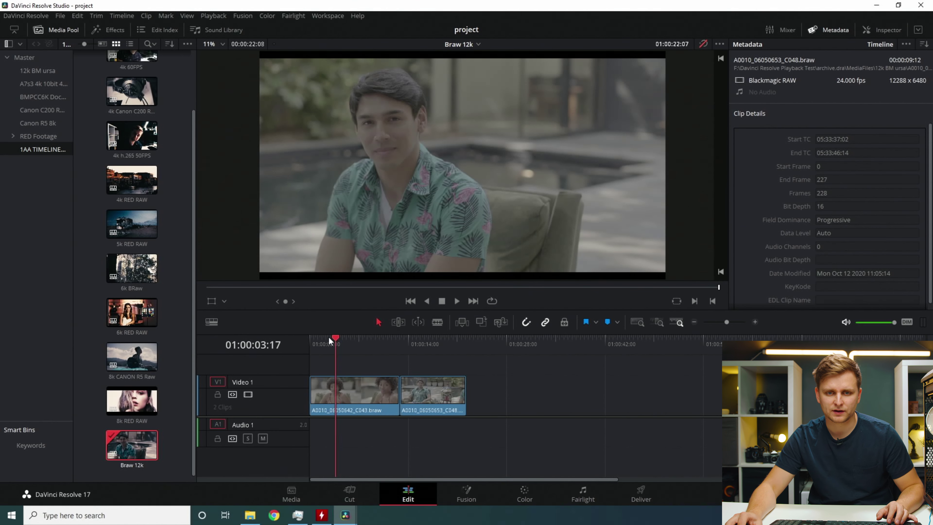
left_click_drag(330, 340, 295, 339)
key("space")
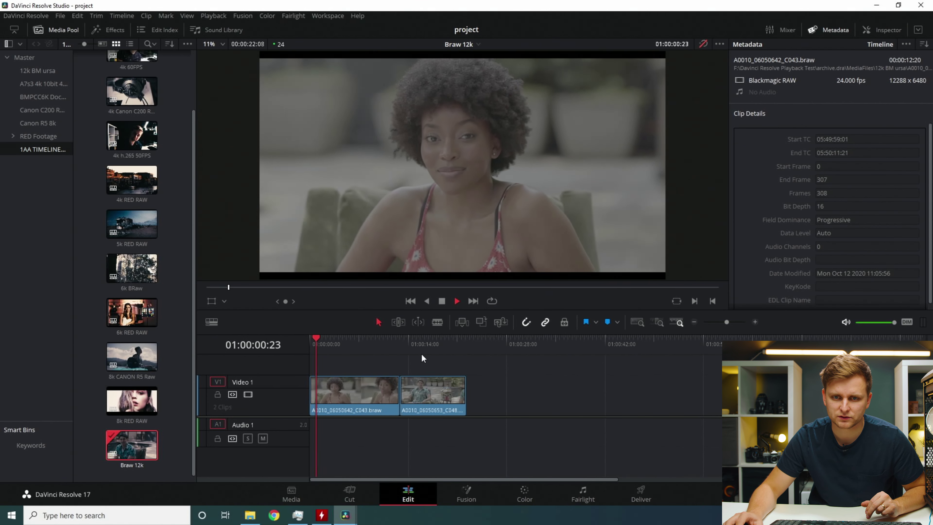
left_click_drag(341, 339, 349, 366)
key("space")
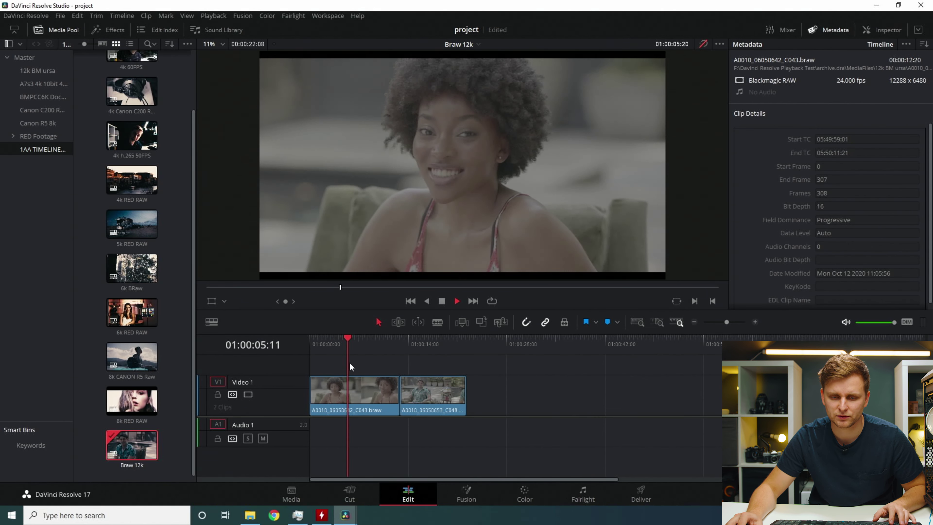
key("alt+Tab")
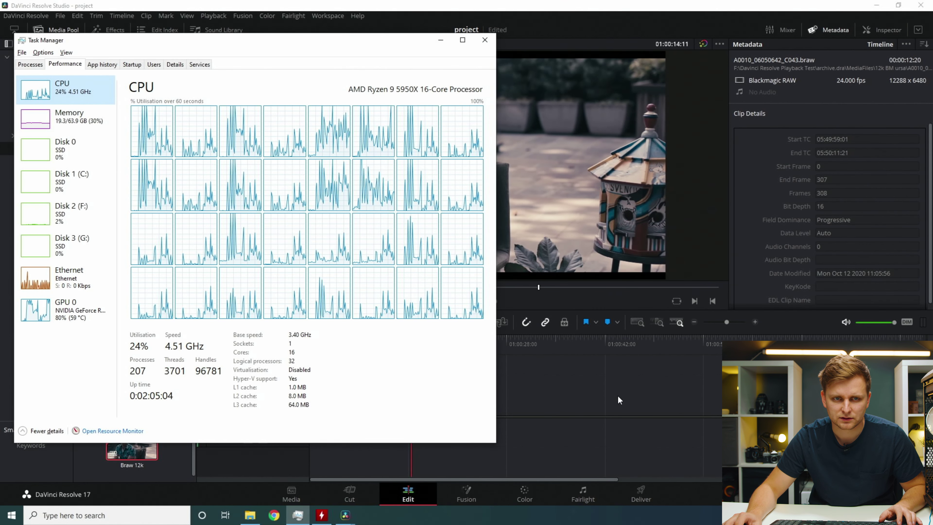
left_click(66, 310)
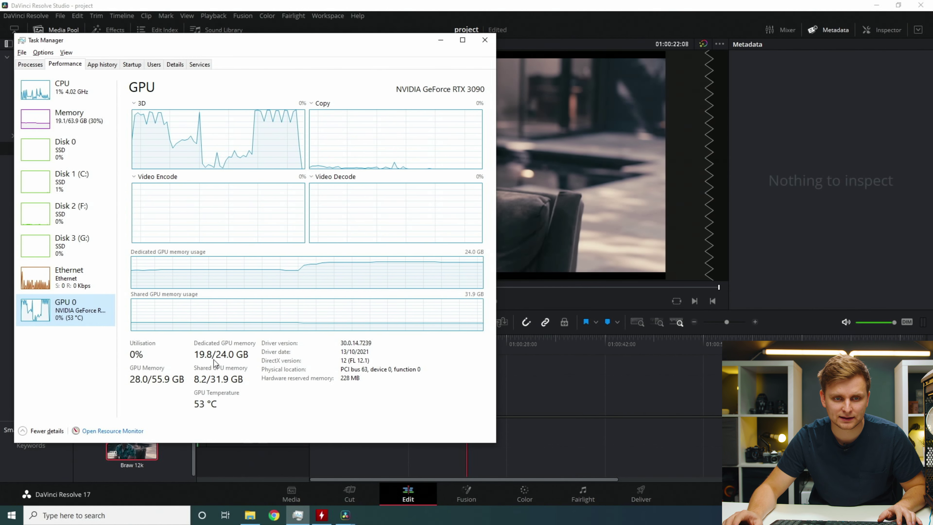
Step: Switch from Task Manager back to the Braw 12k timeline in Resolve
key("alt+Tab")
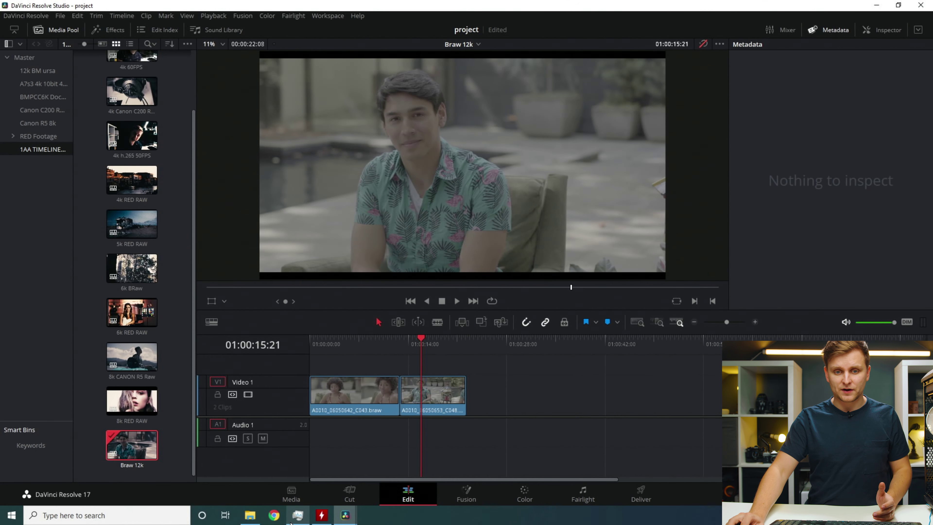
Step: Show Task Manager's GPU readout and HWMonitor, scrolling through the Ryzen 9 5950X and RTX 3090 sensors
left_click(292, 522)
left_click(328, 519)
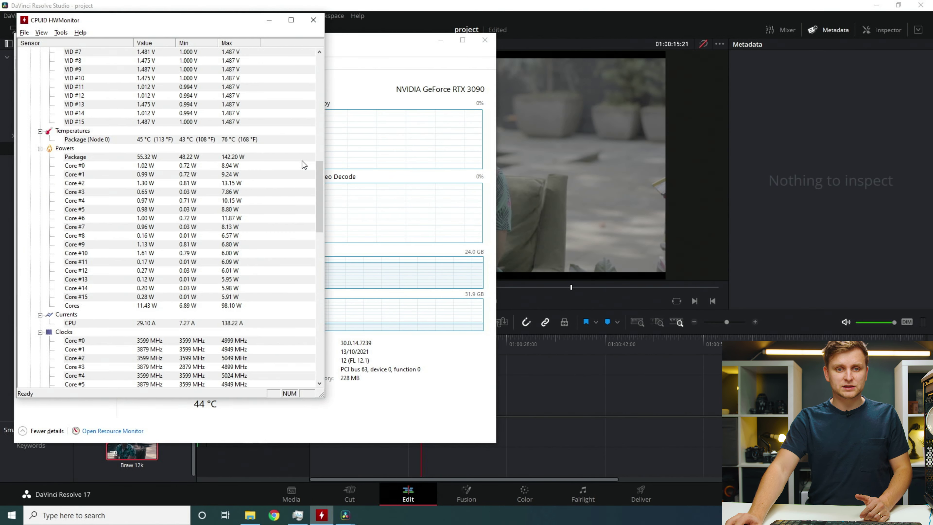
scroll(278, 133, "up", 3)
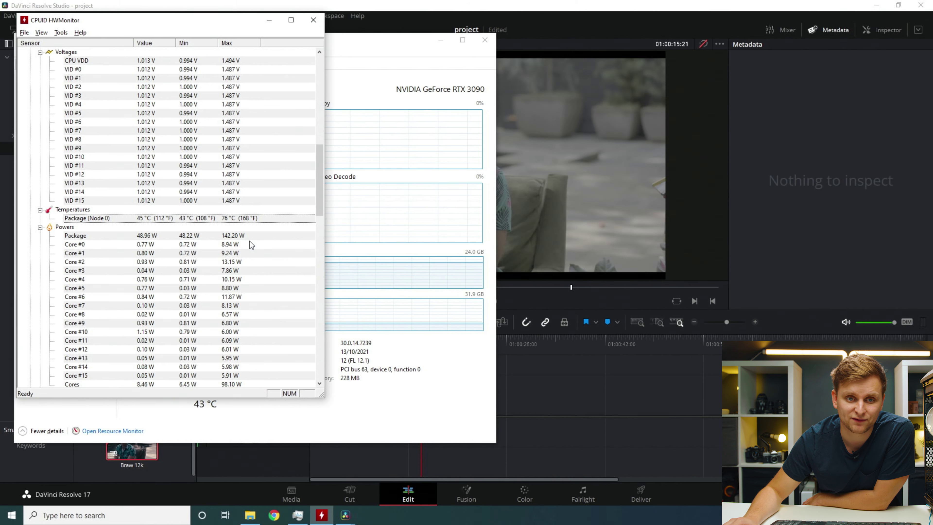
scroll(248, 245, "down", 1)
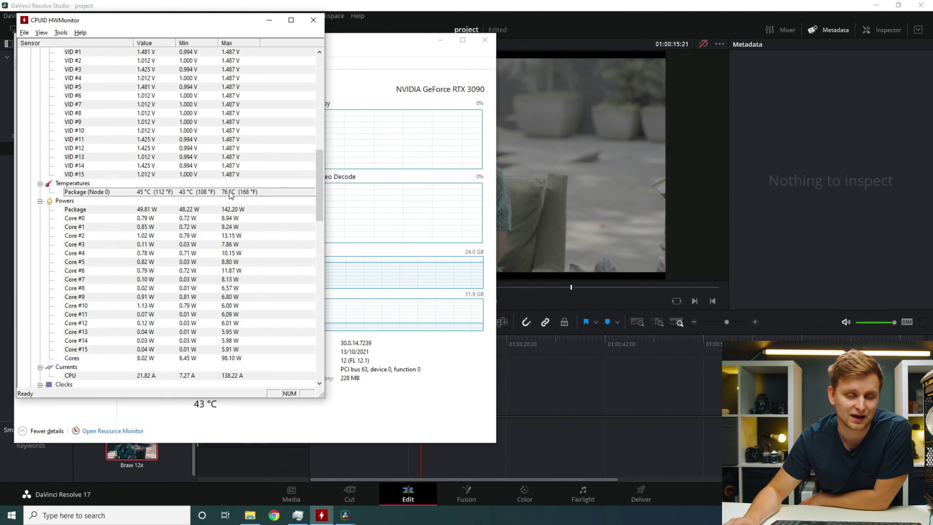
scroll(238, 232, "down", 20)
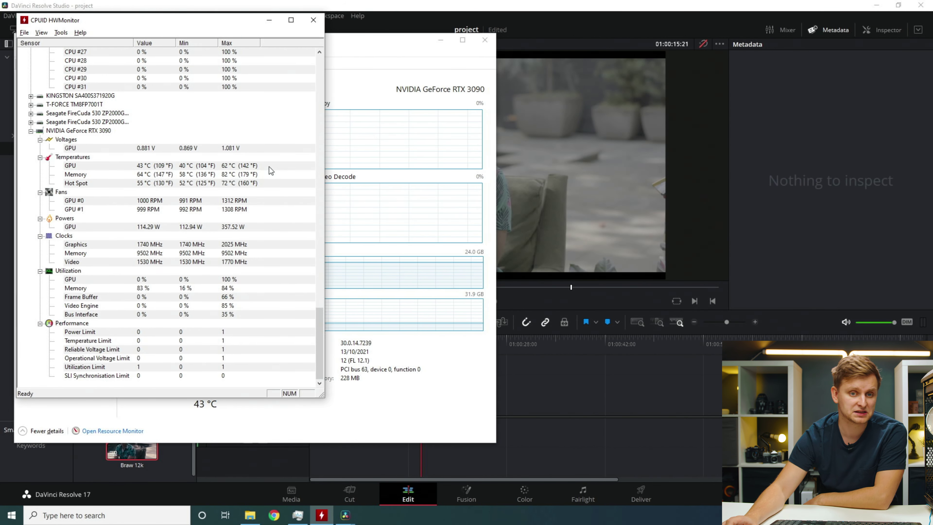
scroll(256, 155, "up", 3)
scroll(263, 154, "up", 20)
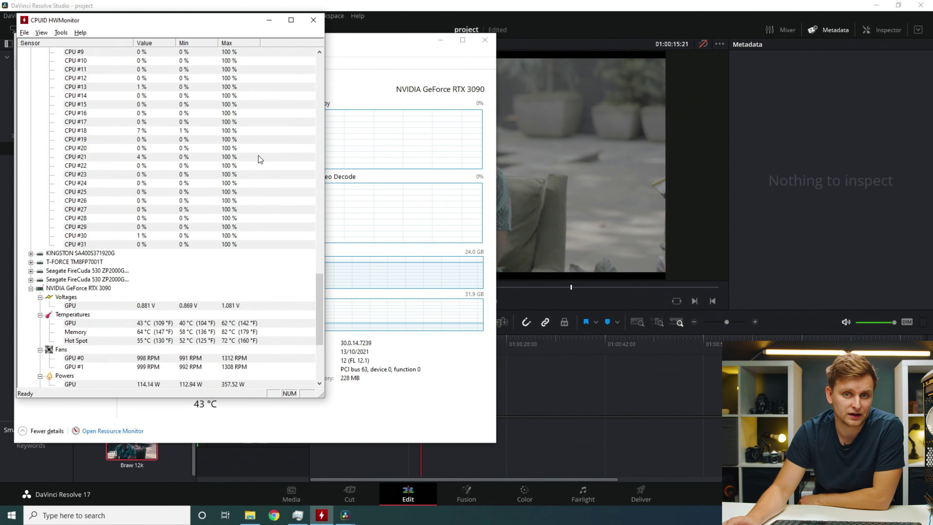
Step: Bring DaVinci Resolve's Braw 12k timeline in front of HWMonitor and Task Manager
left_click(634, 416)
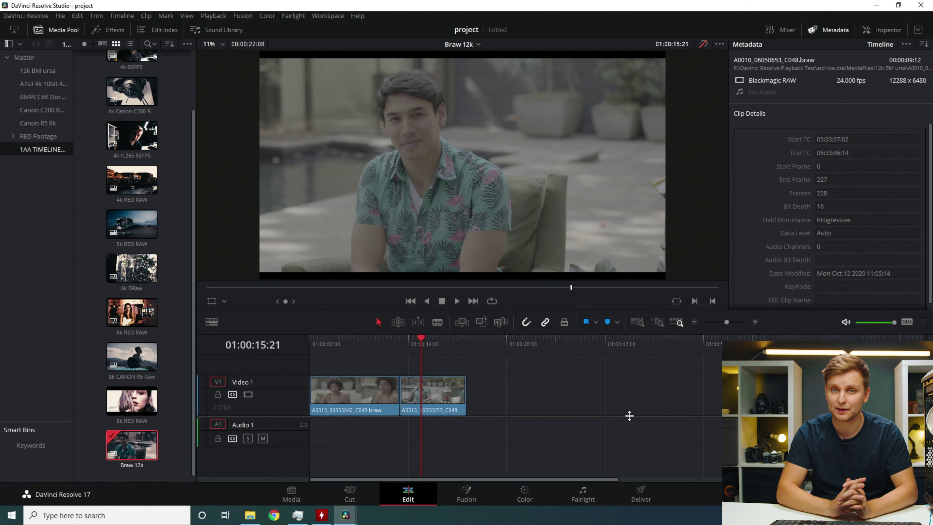